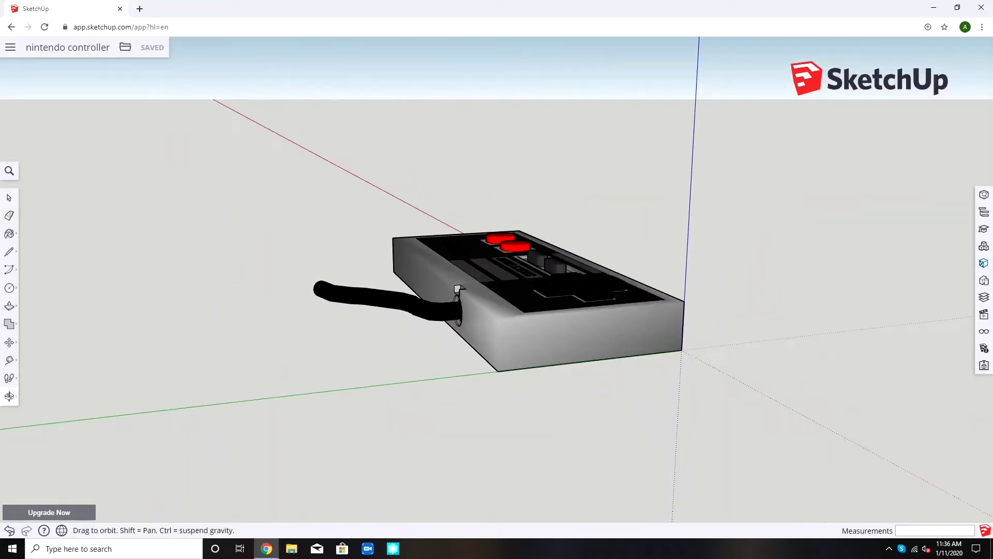
# Orbit around the finished NES controller from front, high, diagonal and low angles
pyautogui.moveTo(459, 290); pyautogui.dragTo(590, 279, button='middle')
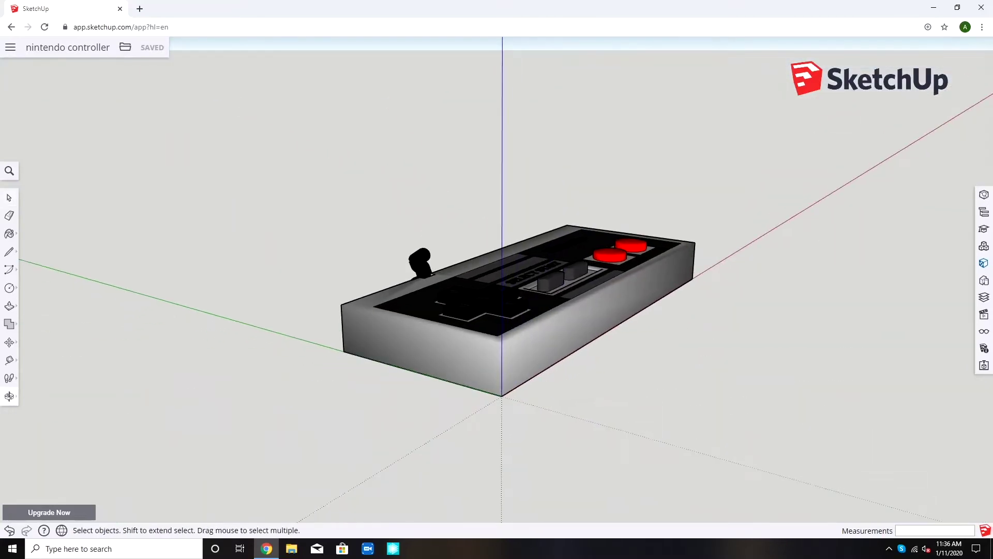
pyautogui.moveTo(496, 311); pyautogui.dragTo(620, 302, button='middle')
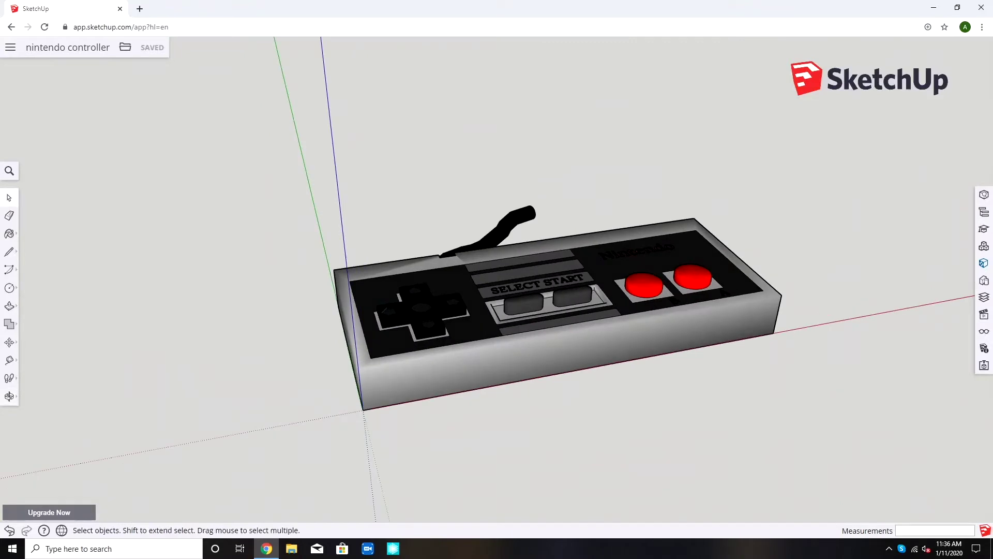
pyautogui.moveTo(497, 310); pyautogui.dragTo(512, 350, button='middle')
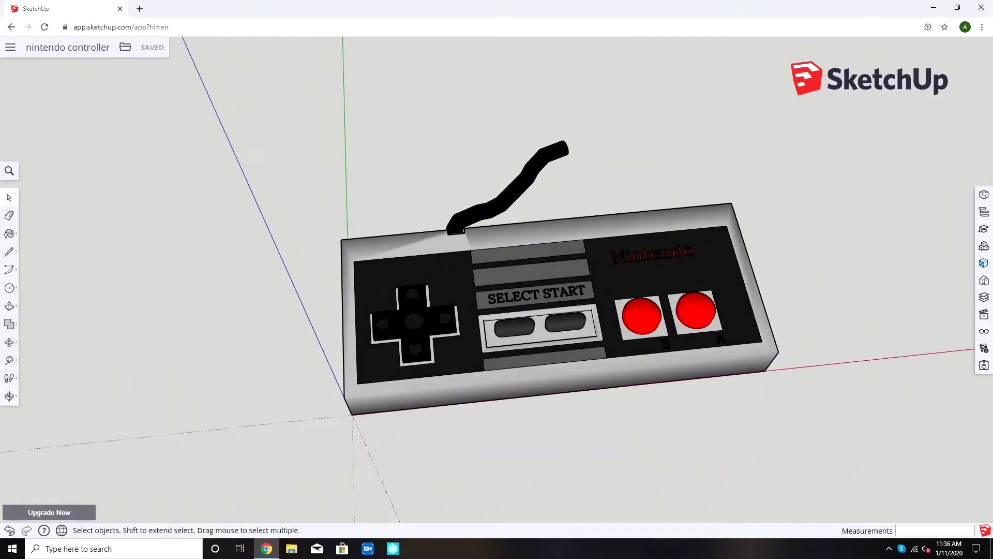
pyautogui.moveTo(496, 310); pyautogui.dragTo(544, 256, button='middle')
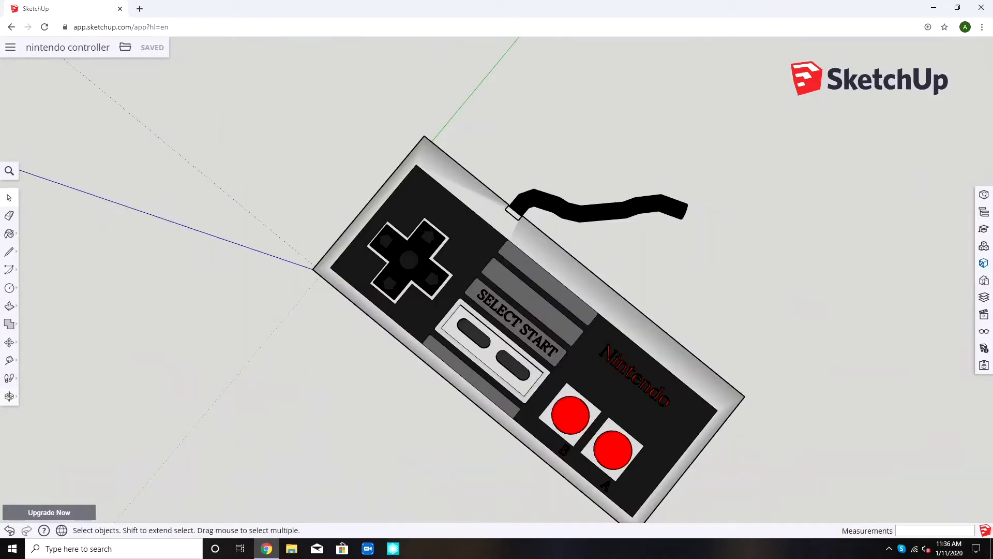
pyautogui.moveTo(497, 311); pyautogui.dragTo(512, 233, button='middle')
pyautogui.moveTo(497, 310); pyautogui.dragTo(504, 295, button='middle')
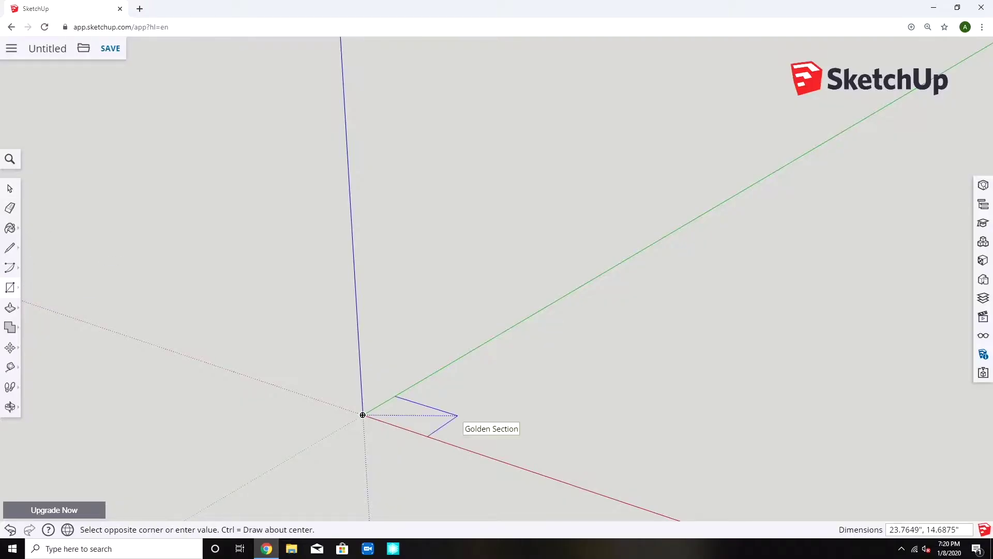
pyautogui.write(',1.5')
# Finish the base rectangle and place guides just inside its right and bottom edges
pyautogui.press('Return')
pyautogui.hotkey('shift', 'z')
pyautogui.press('t')
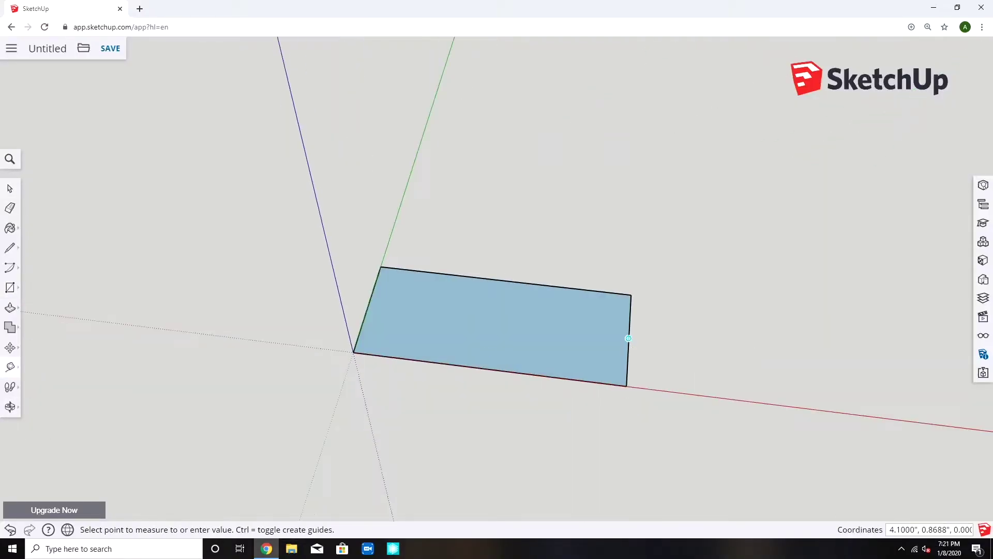
pyautogui.click(617, 336)
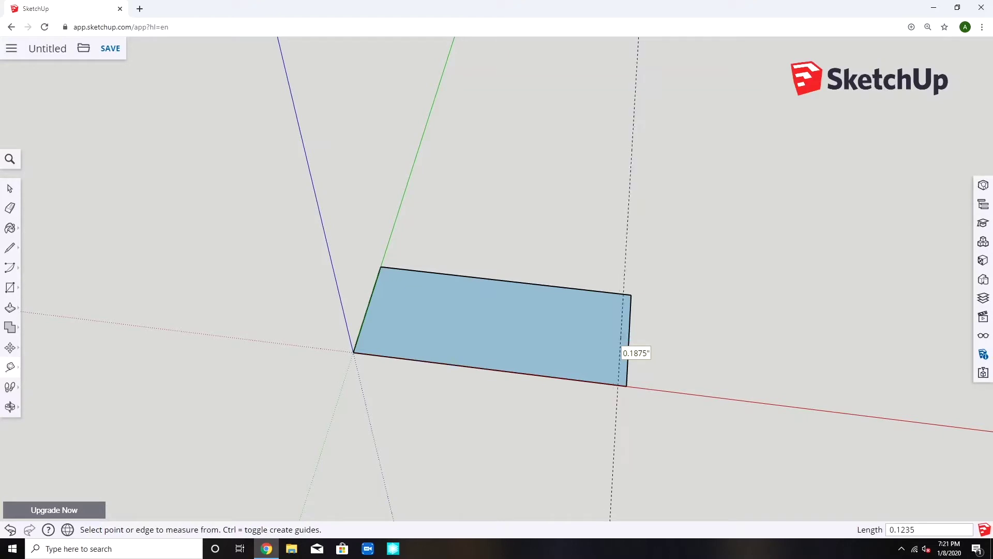
pyautogui.click(628, 338)
pyautogui.write('235')
pyautogui.press('Return')
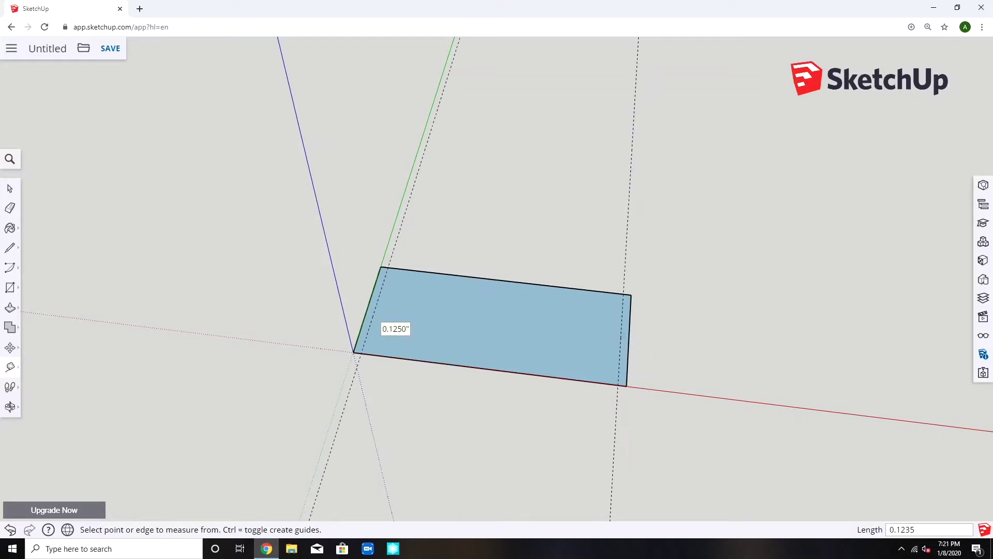
pyautogui.click(445, 358)
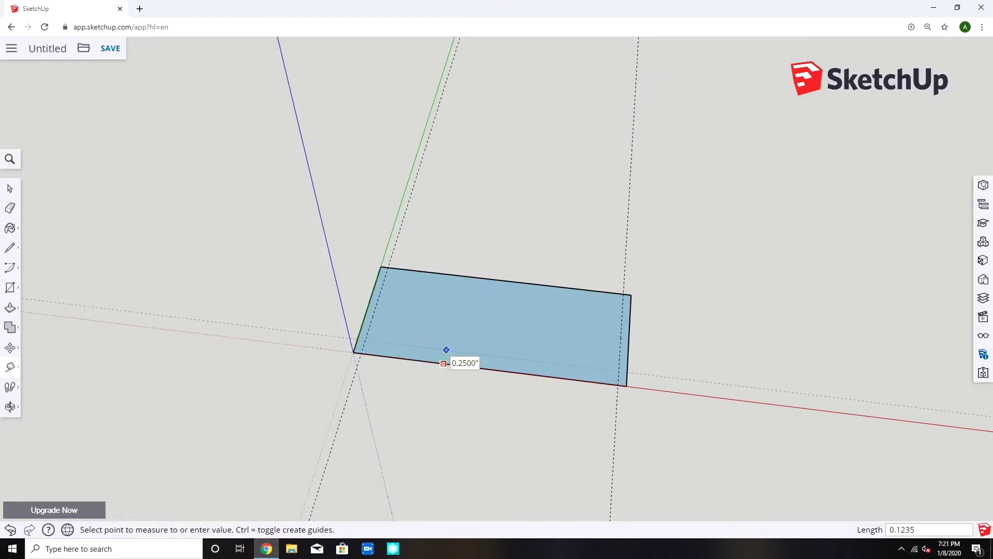
pyautogui.click(444, 362)
# Draw the inner border line and the first square button pad using guides
pyautogui.press('l')
pyautogui.click(382, 268)
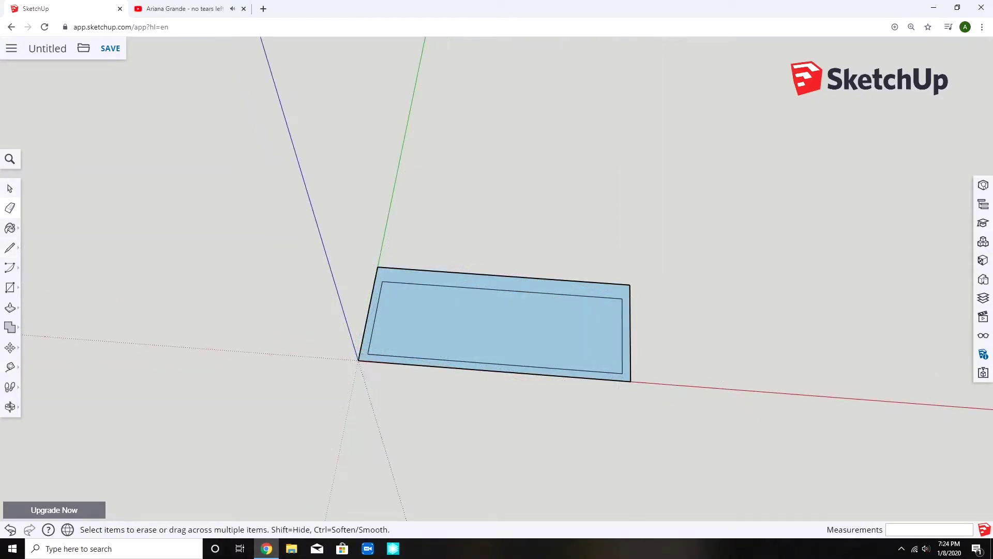
pyautogui.press('t')
pyautogui.click(621, 346)
pyautogui.click(599, 346)
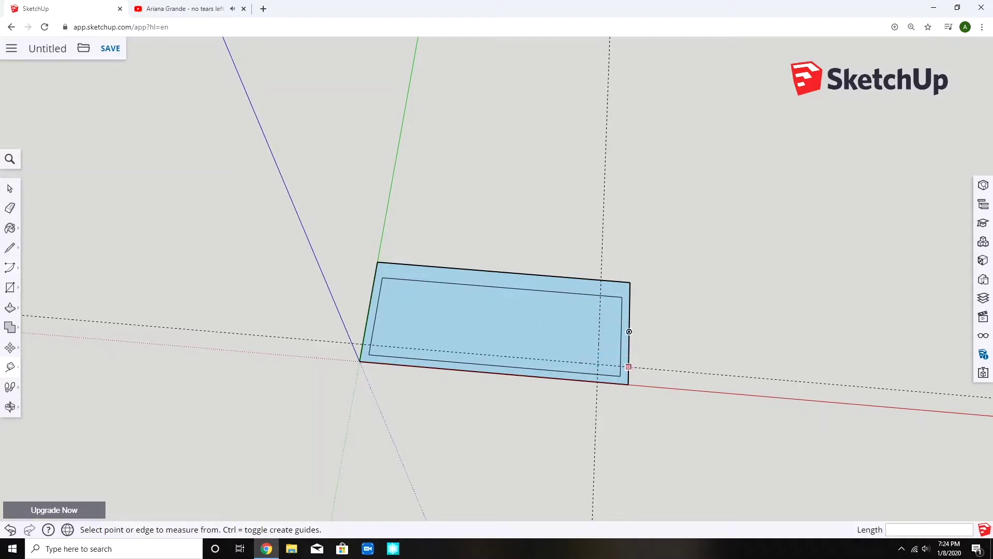
pyautogui.click(599, 349)
pyautogui.press('Return')
pyautogui.click(570, 335)
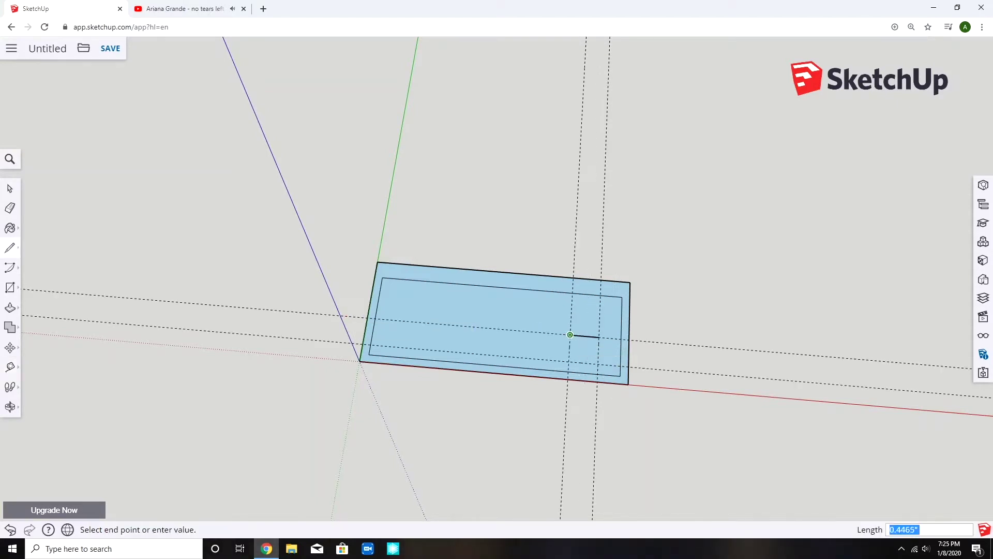
pyautogui.click(568, 362)
pyautogui.click(599, 364)
pyautogui.click(598, 338)
# Draw the second square button pad beside the first and clear leftover guides
pyautogui.press('t')
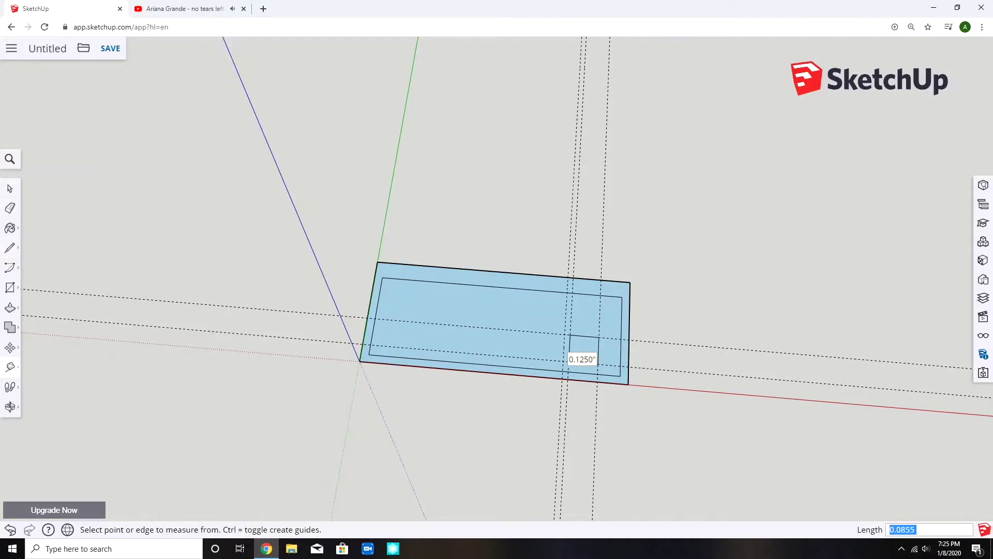
pyautogui.click(568, 353)
pyautogui.press('l')
pyautogui.moveTo(554, 348); pyautogui.dragTo(556, 334, button='middle')
pyautogui.scroll(2, 556, 334)
pyautogui.click(569, 334)
pyautogui.click(519, 329)
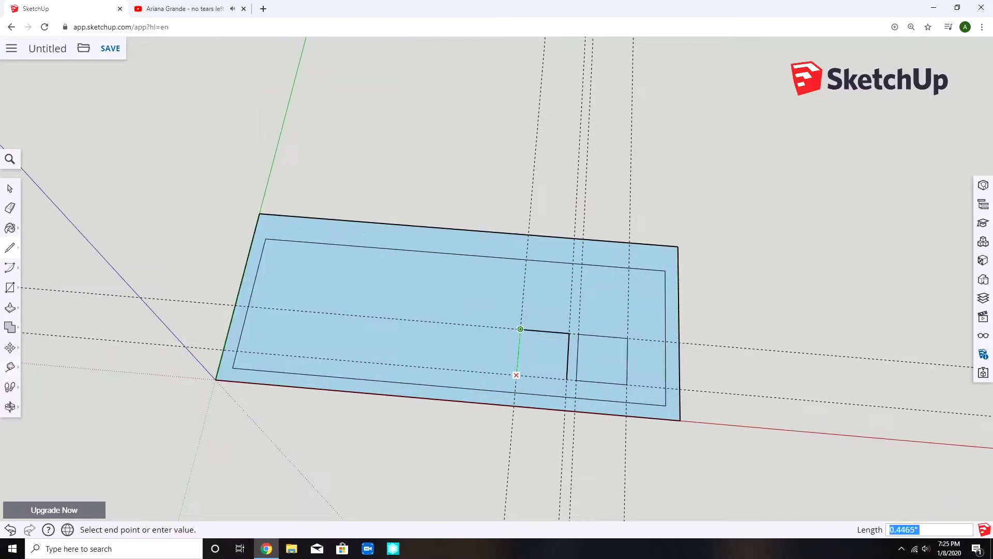
pyautogui.click(516, 377)
pyautogui.click(569, 380)
pyautogui.press('e')
pyautogui.press('t')
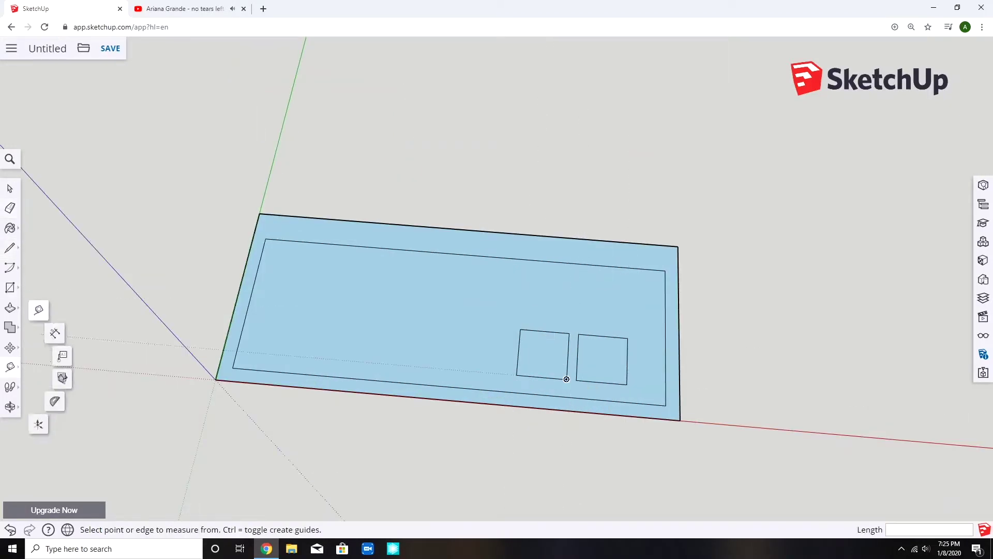
pyautogui.click(612, 348)
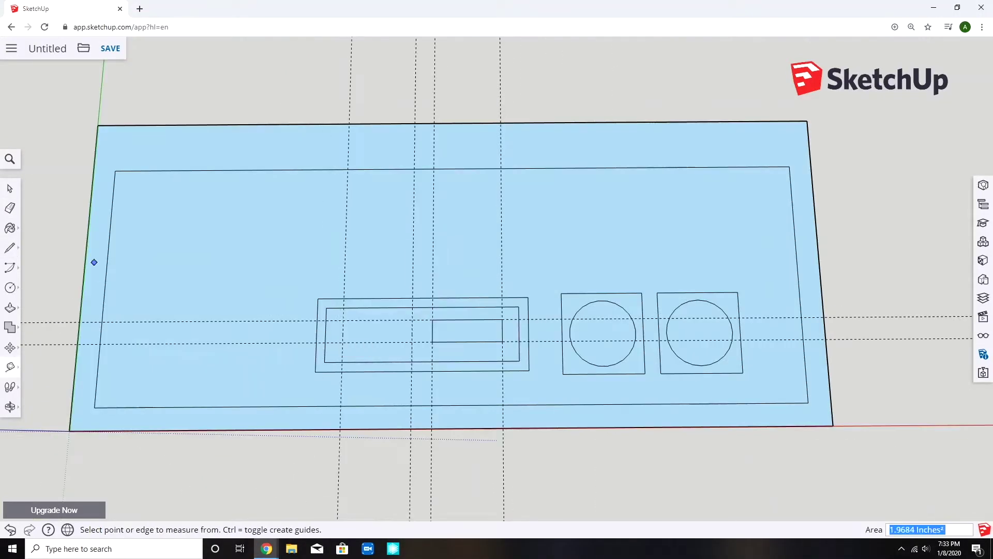
# Draw and erase stray lines, then place a guide just above the select/start panel
pyautogui.press('l')
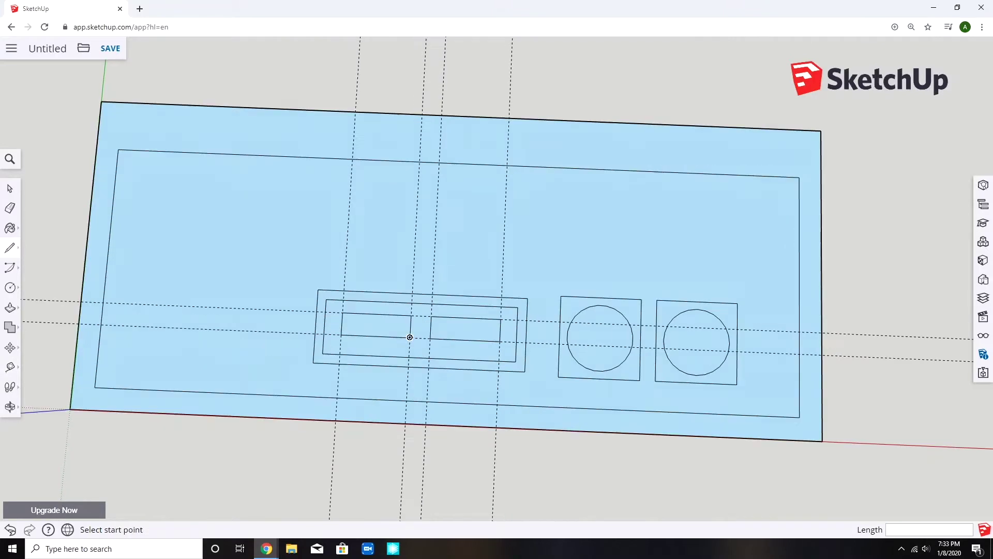
pyautogui.press('e')
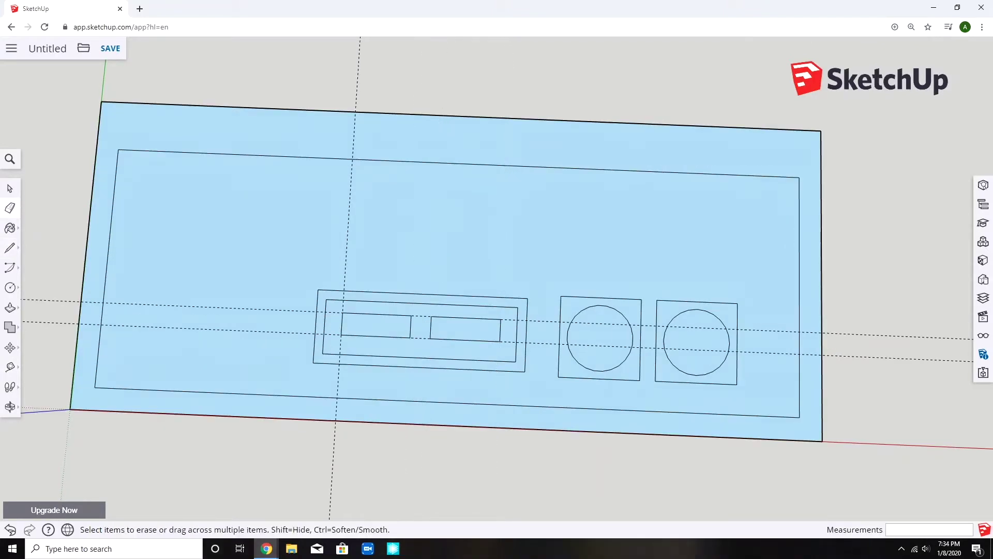
pyautogui.press('t')
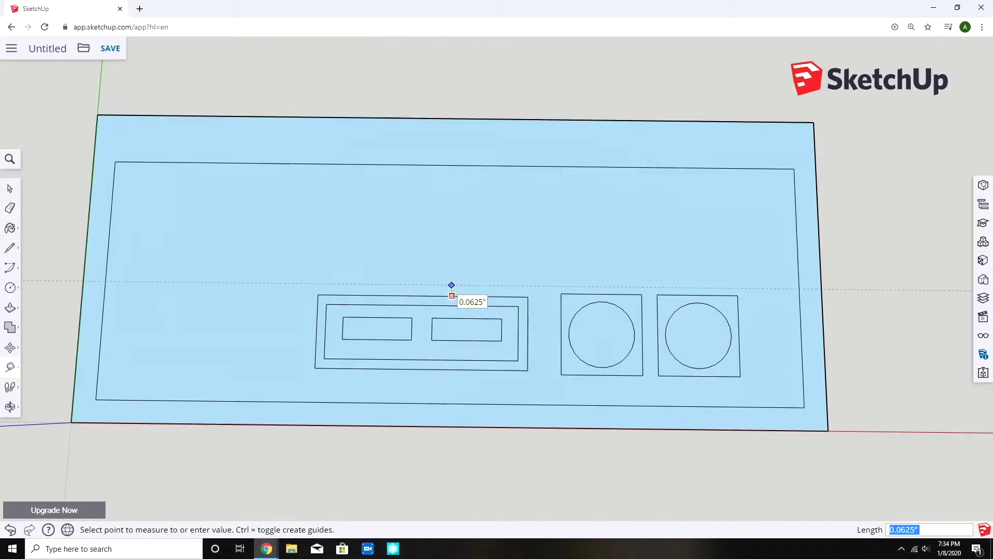
pyautogui.click(452, 296)
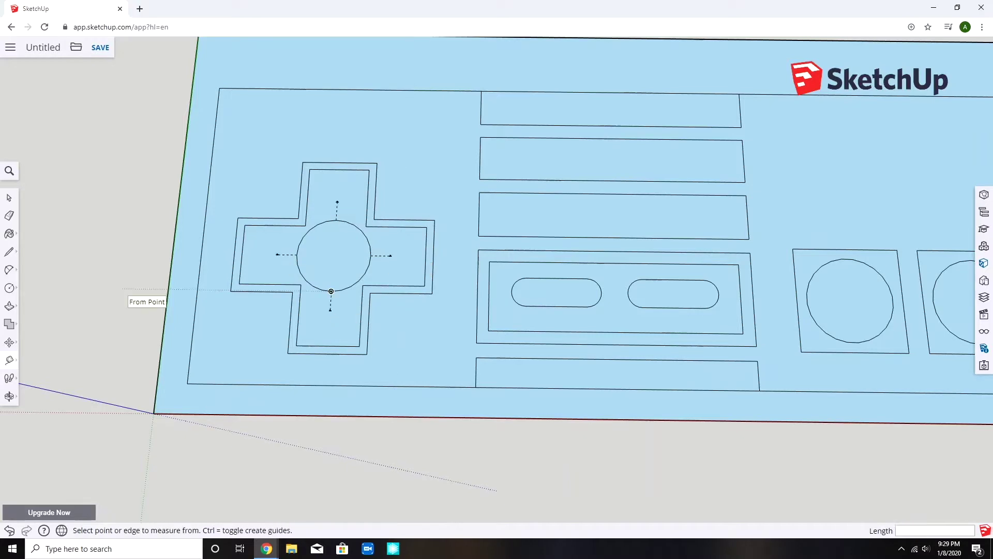
# Place guides around the D-pad and trace the right arrow outline in its arm
pyautogui.click(331, 291)
pyautogui.click(391, 256)
pyautogui.click(10, 251)
pyautogui.click(35, 243)
pyautogui.click(390, 244)
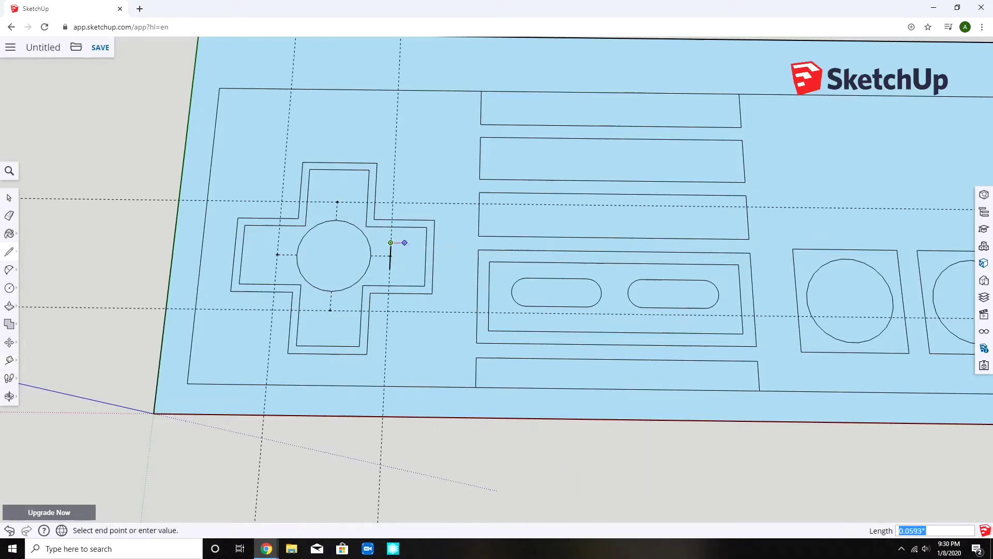
pyautogui.click(407, 237)
pyautogui.click(423, 257)
pyautogui.click(407, 275)
pyautogui.click(390, 268)
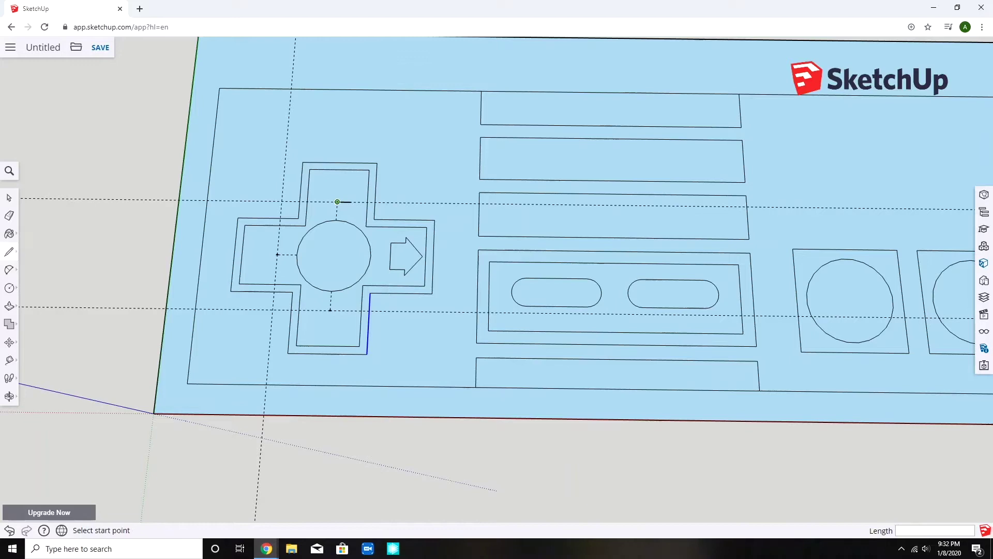
pyautogui.rightClick(368, 345)
pyautogui.click(324, 190)
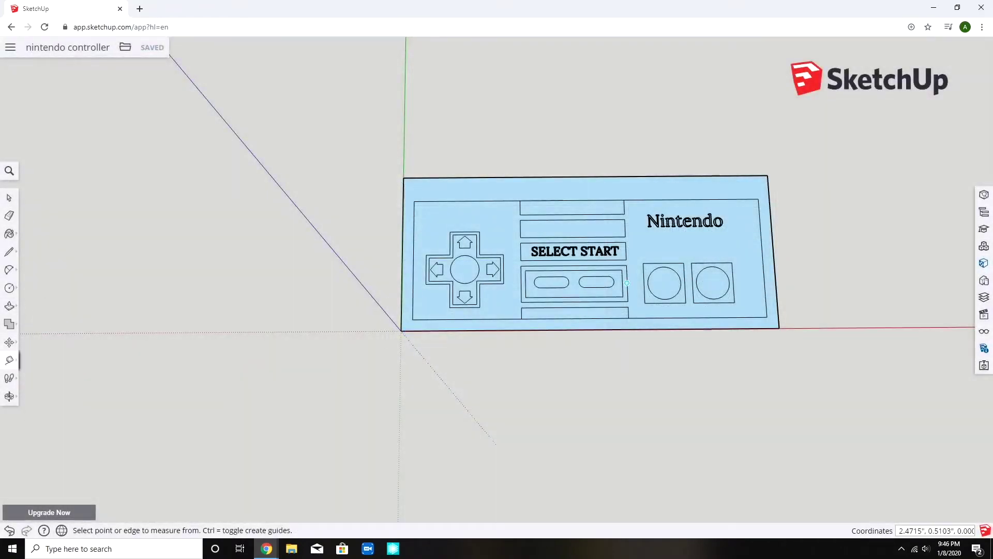
# Place guides through the button area and create the B and A 3D text labels
pyautogui.click(627, 283)
pyautogui.click(743, 288)
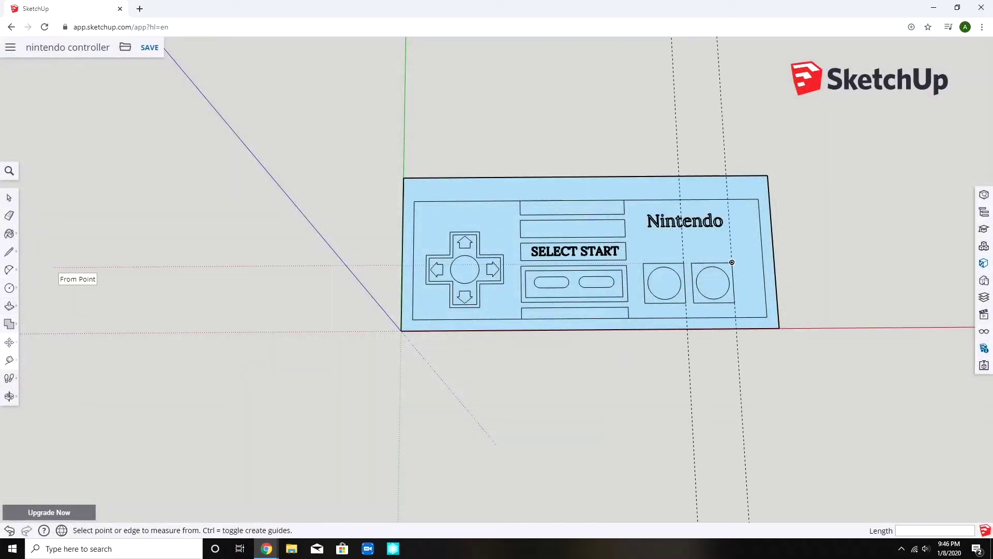
pyautogui.click(29, 319)
pyautogui.write('b')
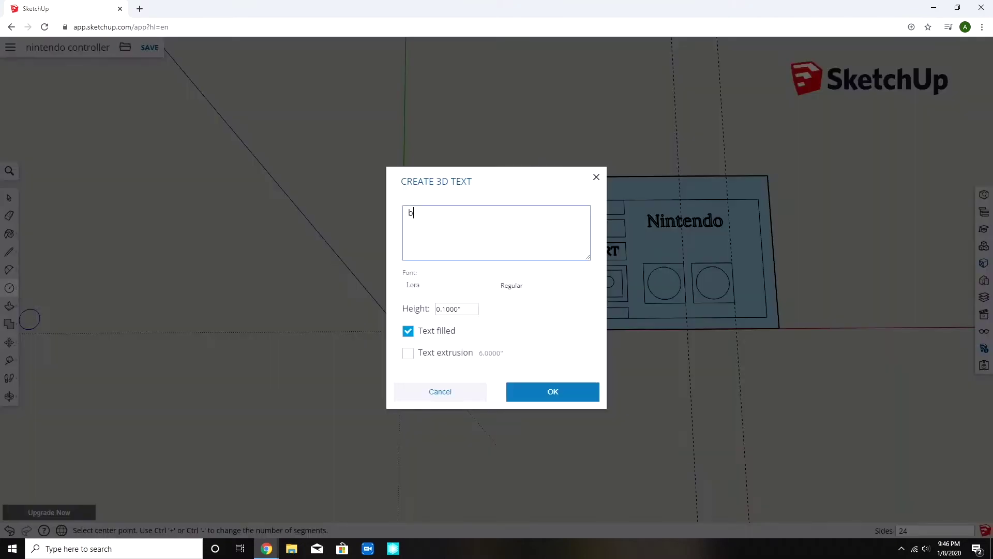
pyautogui.click(552, 391)
pyautogui.click(681, 308)
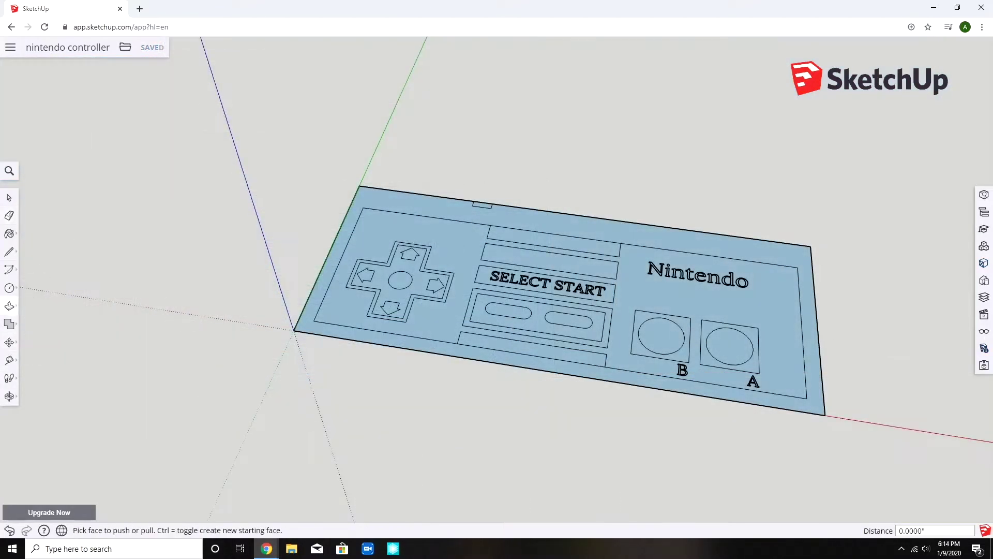
# Push/pull the controller body face to give it depth
pyautogui.moveTo(683, 311); pyautogui.dragTo(683, 310, button='middle')
pyautogui.click(544, 257)
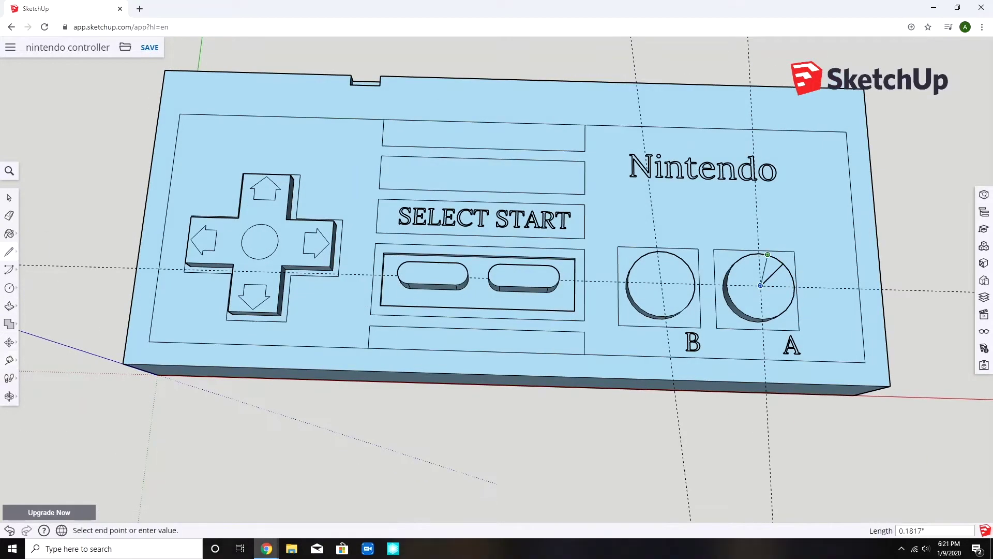
pyautogui.scroll(4, 764, 283)
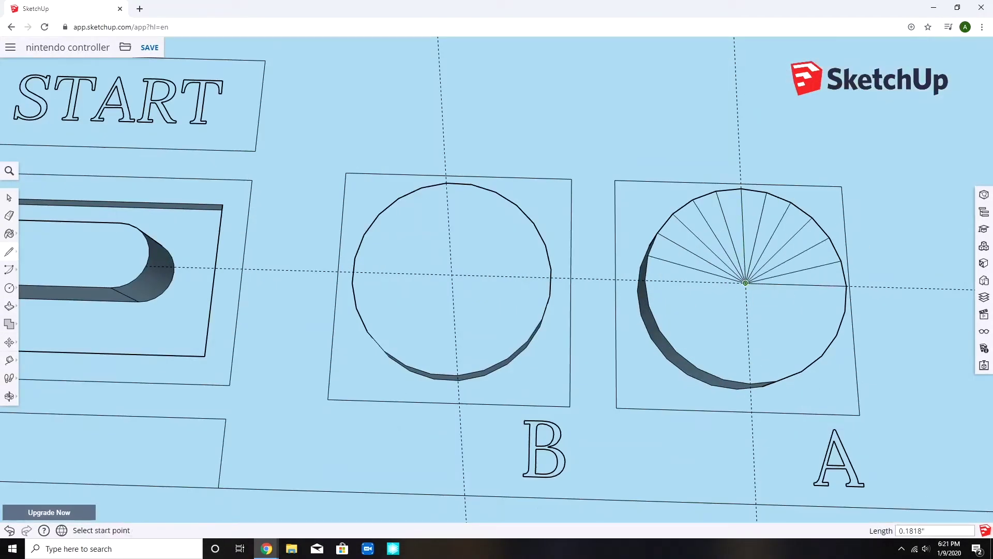
# From a top-down view, draw an edge from the B button's centre to its rim
pyautogui.moveTo(739, 282); pyautogui.dragTo(736, 247, button='middle')
pyautogui.press('m')
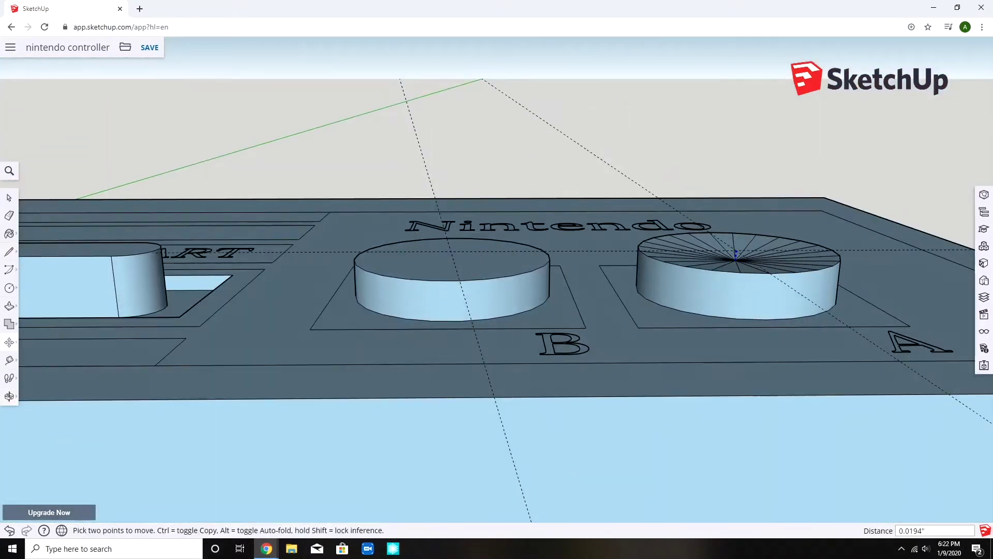
pyautogui.moveTo(736, 247)
pyautogui.mouseDown(button='middle')
pyautogui.moveTo(657, 387)
pyautogui.moveTo(117, 263)
pyautogui.mouseUp(button='middle')
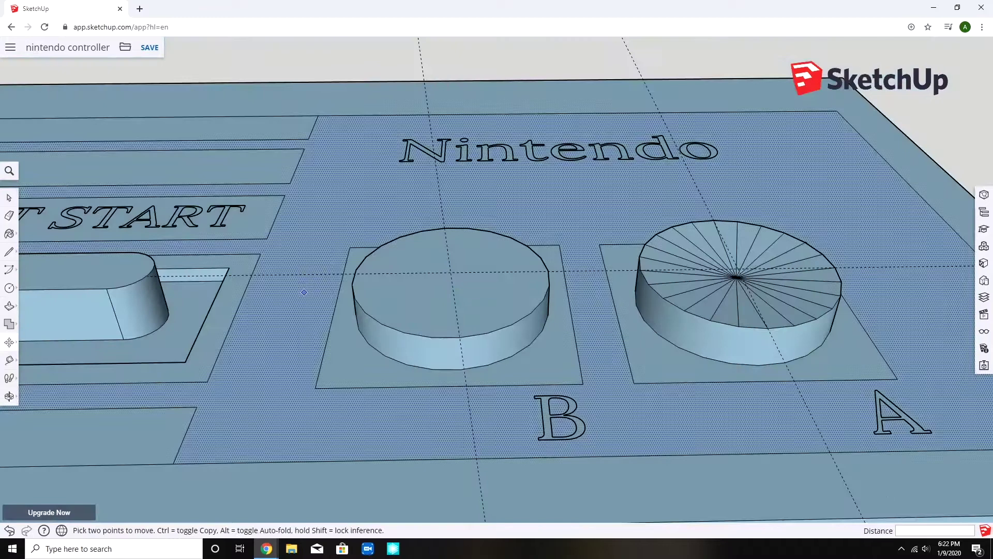
pyautogui.press('l')
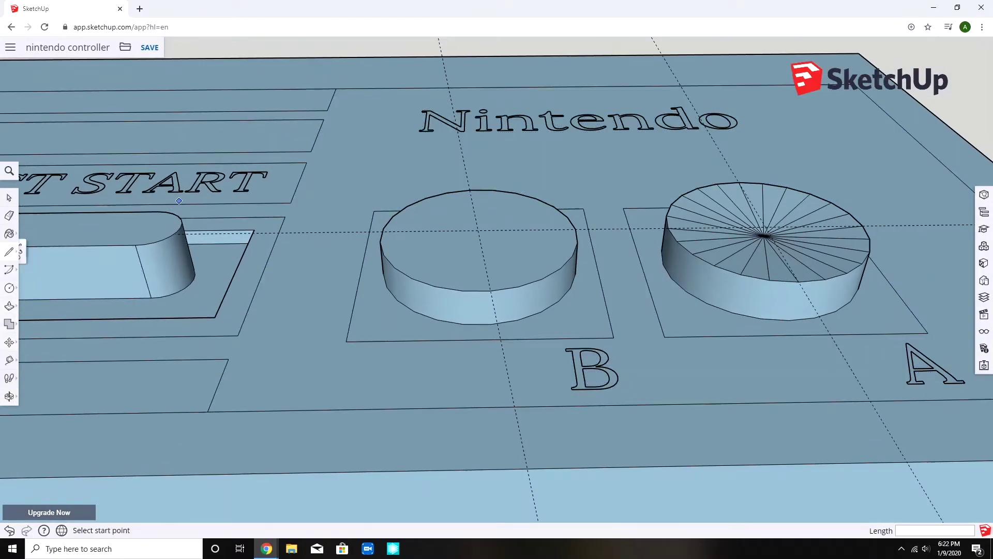
pyautogui.moveTo(19, 293); pyautogui.dragTo(478, 264, button='middle')
pyautogui.click(478, 265)
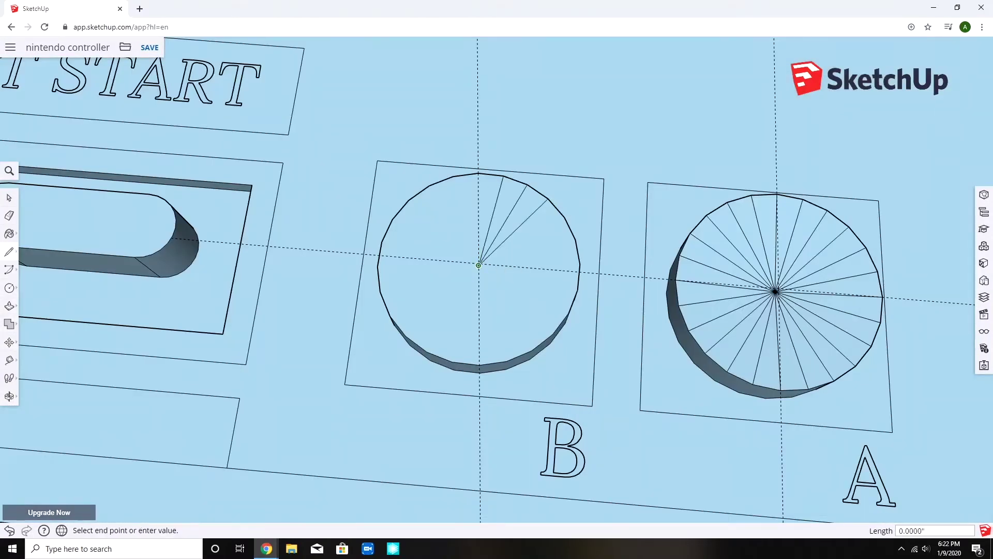
pyautogui.click(458, 364)
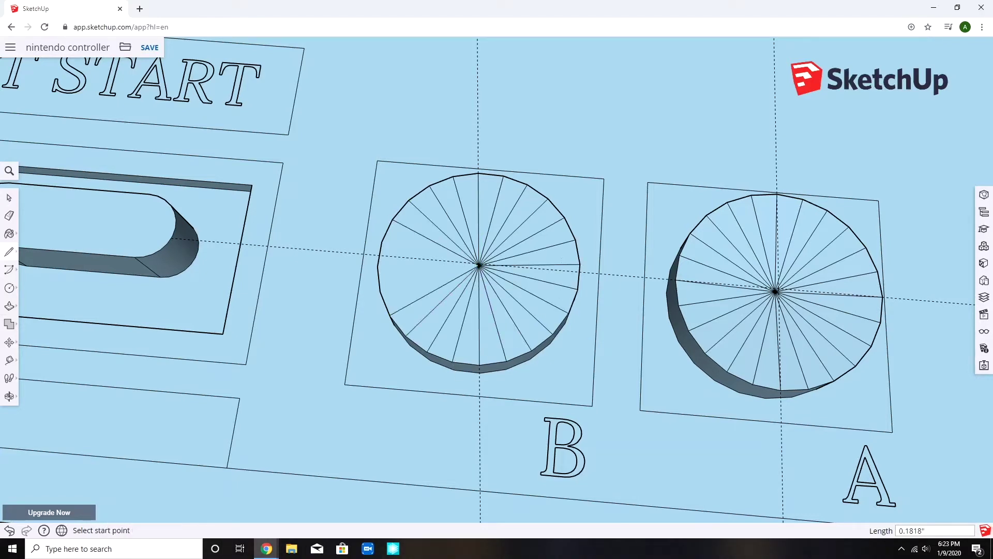
pyautogui.moveTo(478, 265); pyautogui.dragTo(475, 265, button='middle')
pyautogui.press('m')
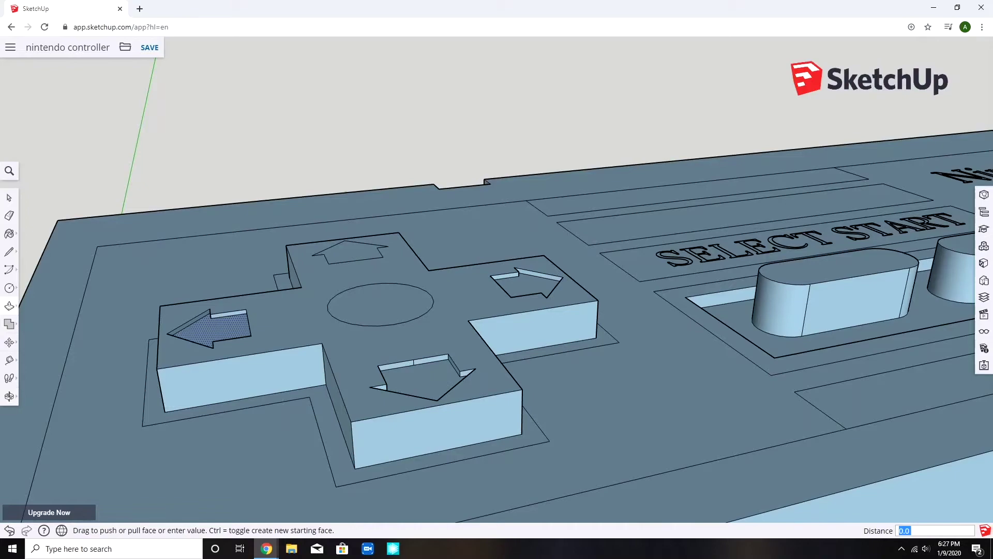
# Push the D-pad's centre circle down into a recess
pyautogui.click(380, 305)
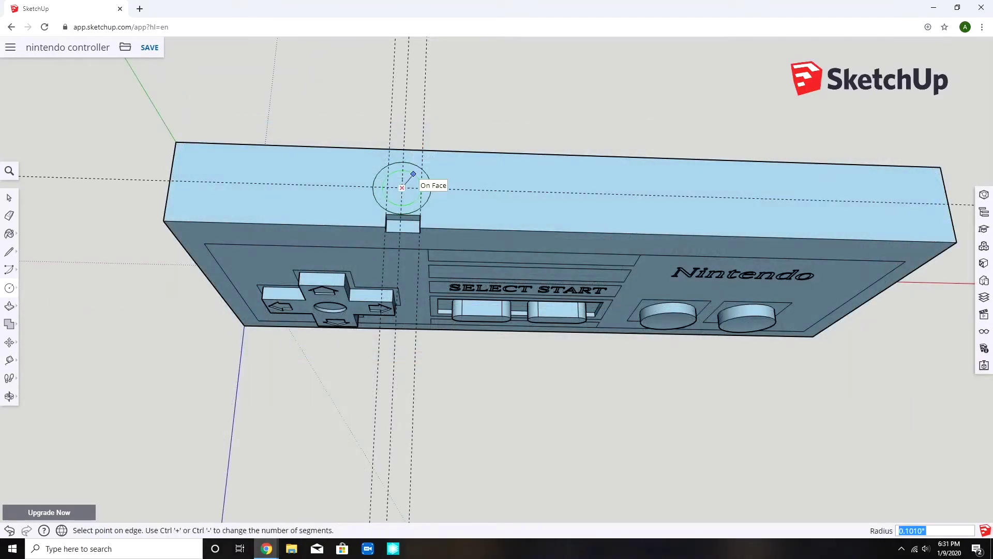
# Set the second concentric circle's radius and start pushing the ring face
pyautogui.click(417, 177)
pyautogui.click(10, 306)
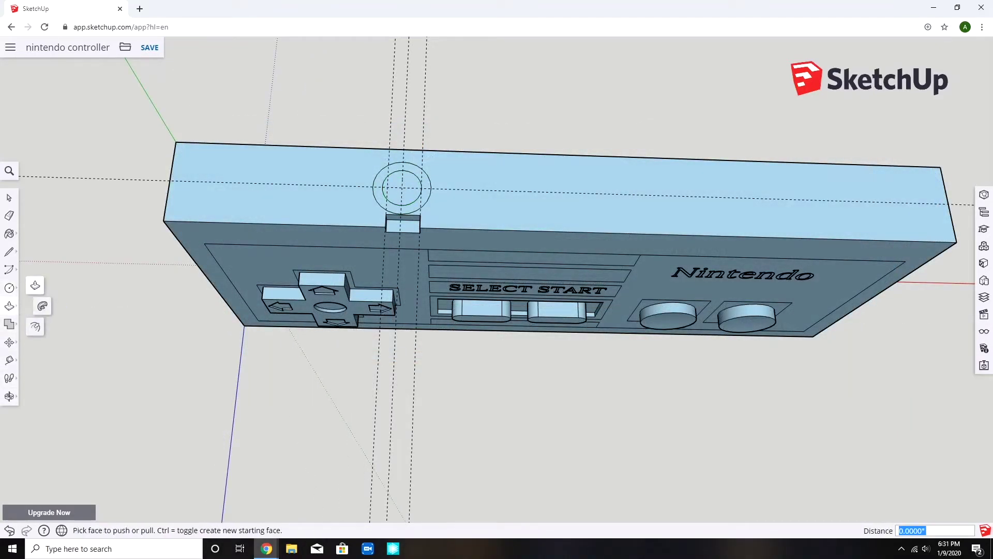
pyautogui.scroll(3, 352, 221)
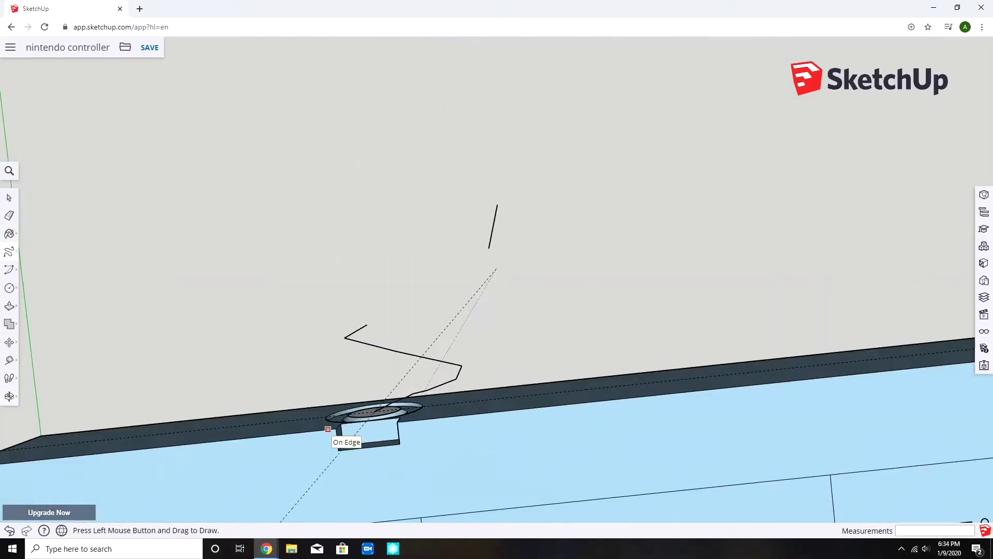
# Remove a stray stroke and draw a vertical helper line above the socket
pyautogui.press('e')
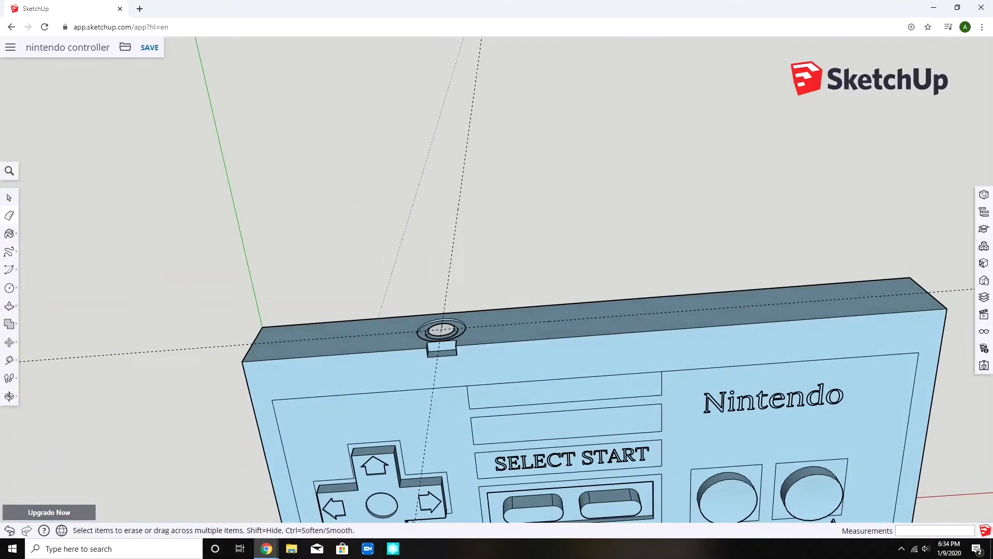
pyautogui.press('l')
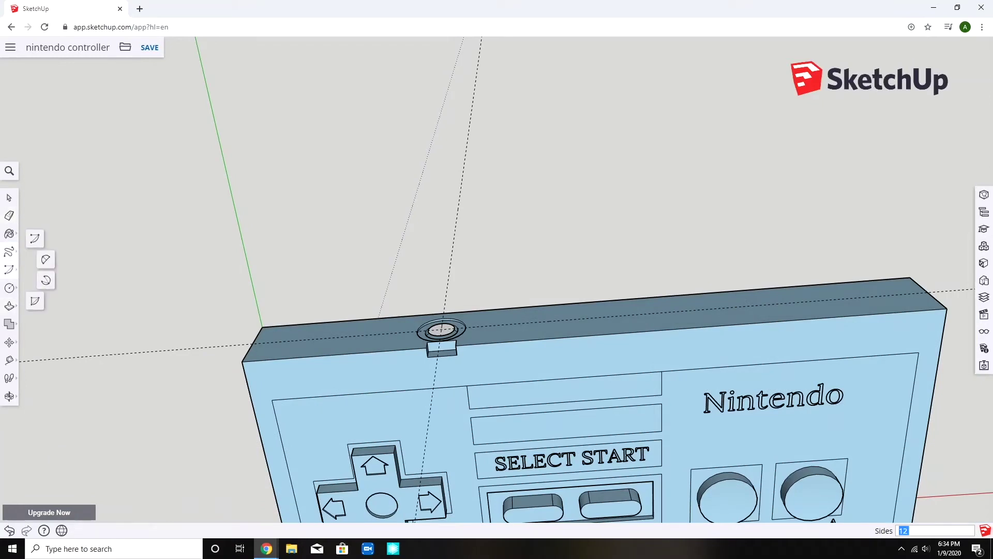
pyautogui.click(412, 89)
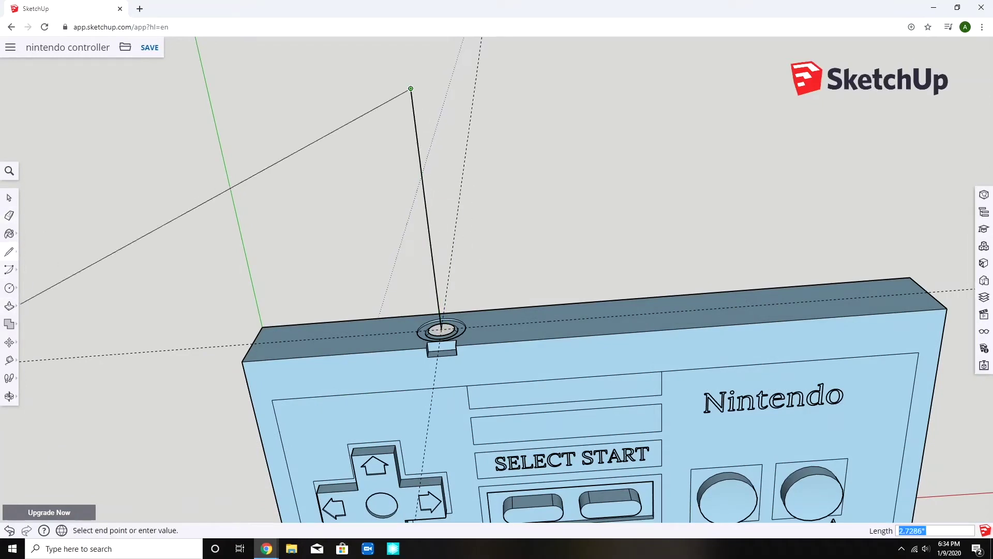
pyautogui.click(10, 250)
# Sketch a wavy freehand cord path rightward and erase the vertical helper line
pyautogui.moveTo(569, 191); pyautogui.dragTo(702, 159)
pyautogui.moveTo(702, 160); pyautogui.dragTo(712, 172, button='middle')
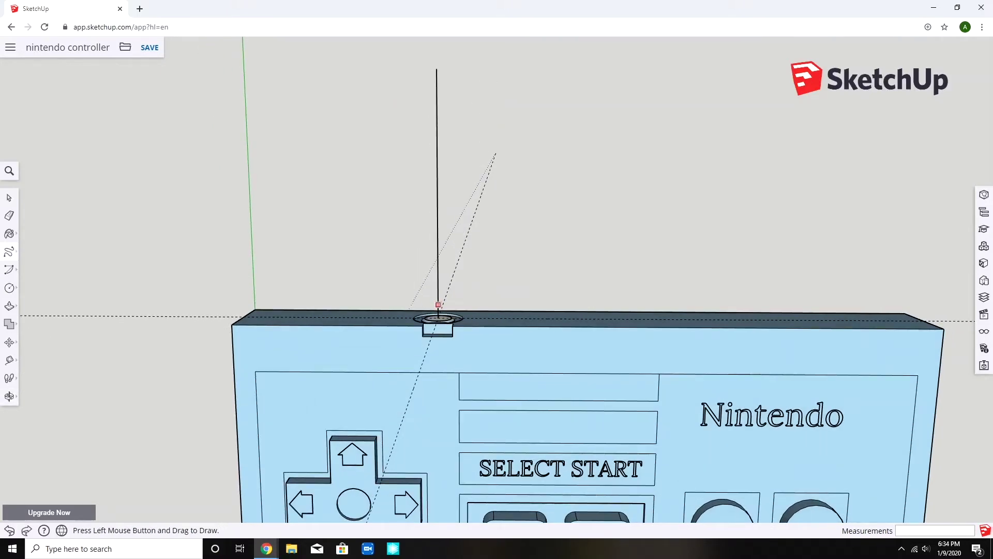
pyautogui.press('e')
pyautogui.click(437, 194)
pyautogui.scroll(-3, 426, 314)
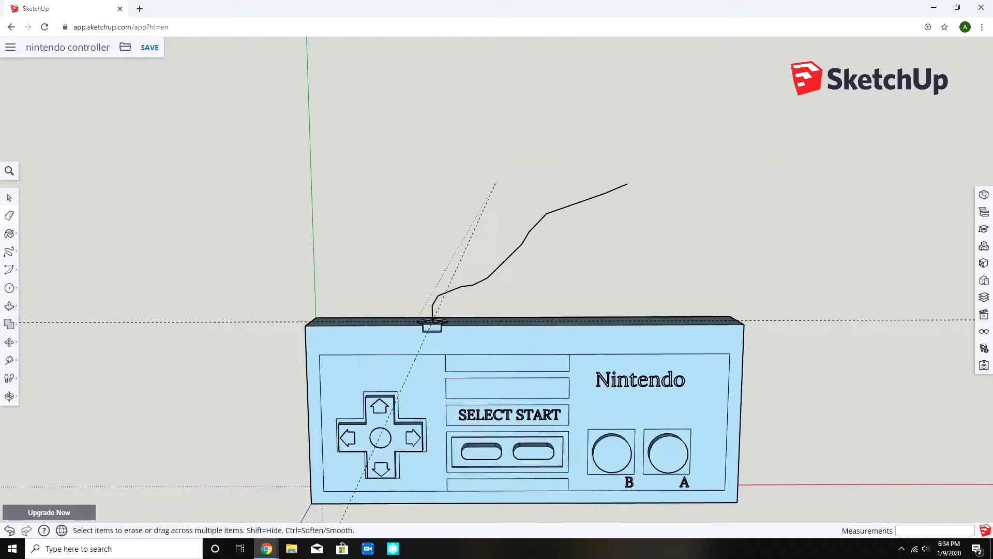
pyautogui.click(9, 306)
pyautogui.scroll(3, 432, 325)
pyautogui.press('f')
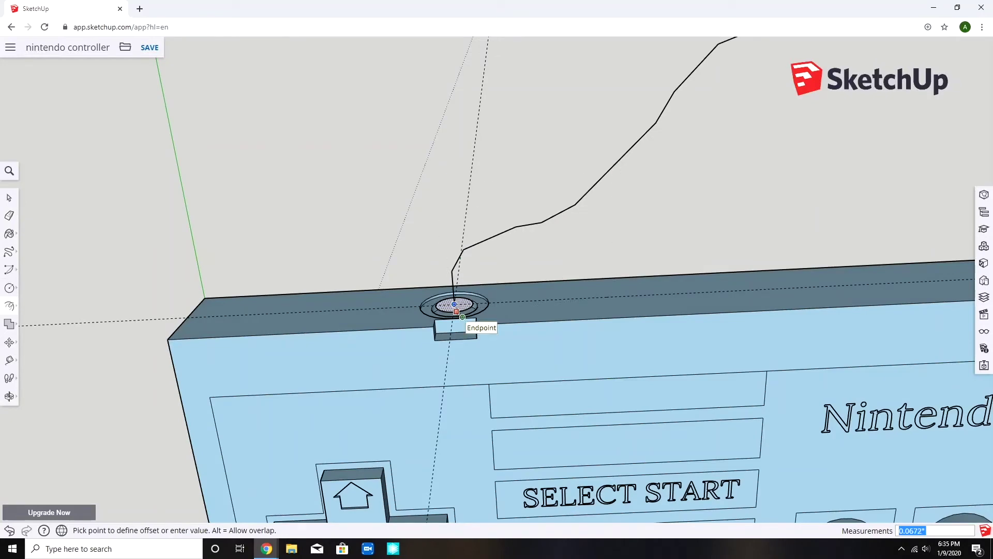
# Offset the socket circle inward and sweep it along the freehand path with Follow Me
pyautogui.click(455, 304)
pyautogui.click(9, 304)
pyautogui.click(456, 304)
pyautogui.scroll(-5, 456, 304)
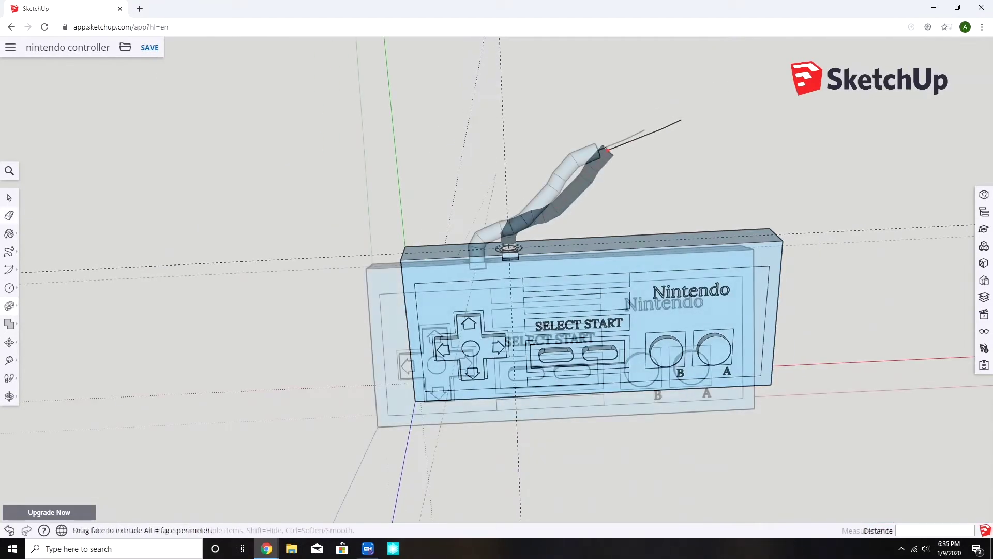
pyautogui.moveTo(543, 326); pyautogui.dragTo(574, 295, button='middle')
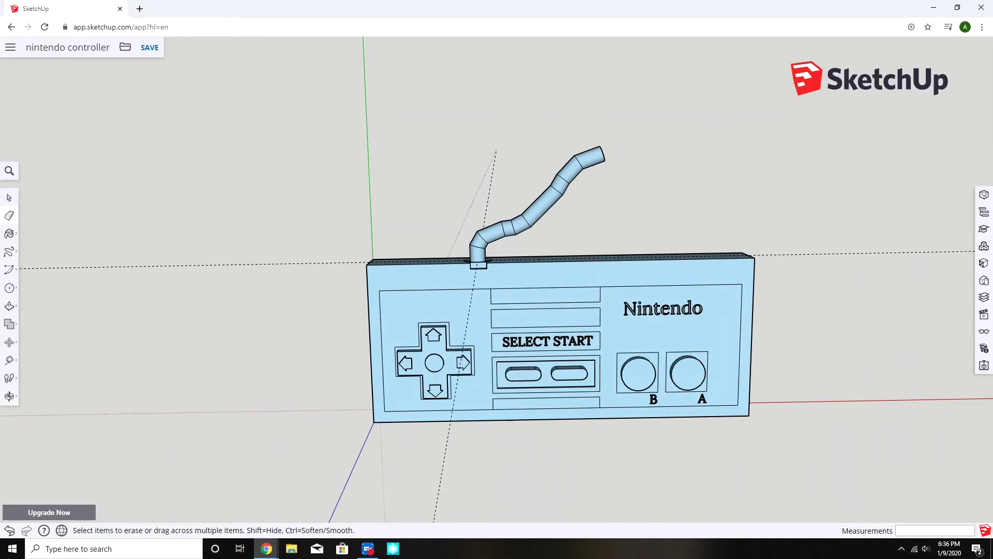
pyautogui.scroll(3, 578, 191)
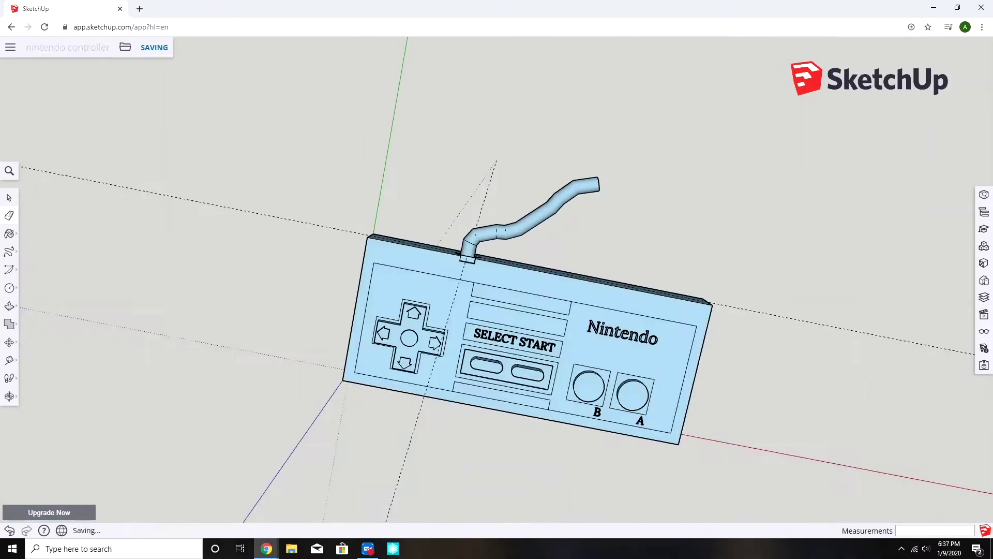
# Orbit behind the controller and draw an edge across the top corners to close the top face
pyautogui.moveTo(497, 310)
pyautogui.mouseDown(button='middle')
pyautogui.moveTo(544, 326)
pyautogui.moveTo(465, 233)
pyautogui.mouseUp(button='middle')
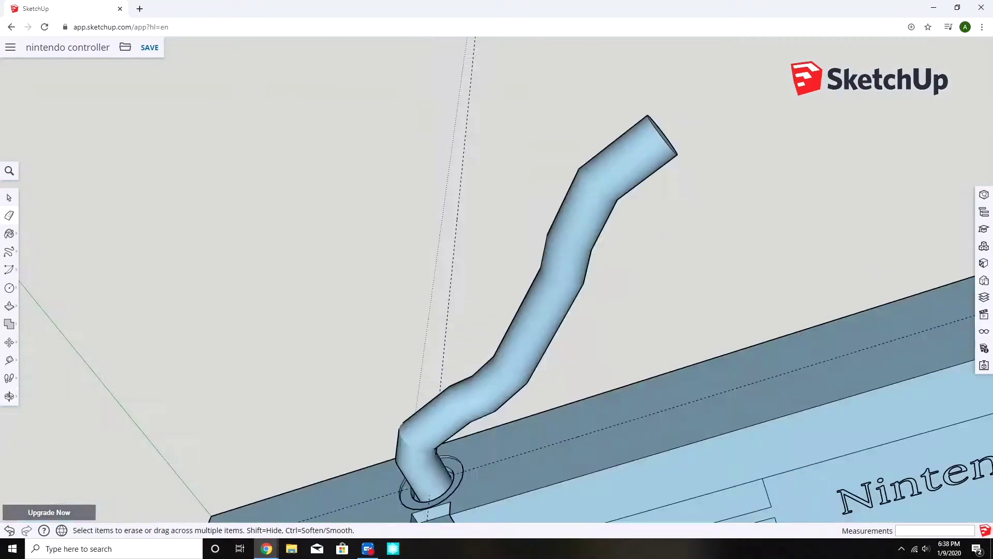
pyautogui.scroll(3, 496, 311)
pyautogui.moveTo(497, 311); pyautogui.dragTo(544, 295, button='middle')
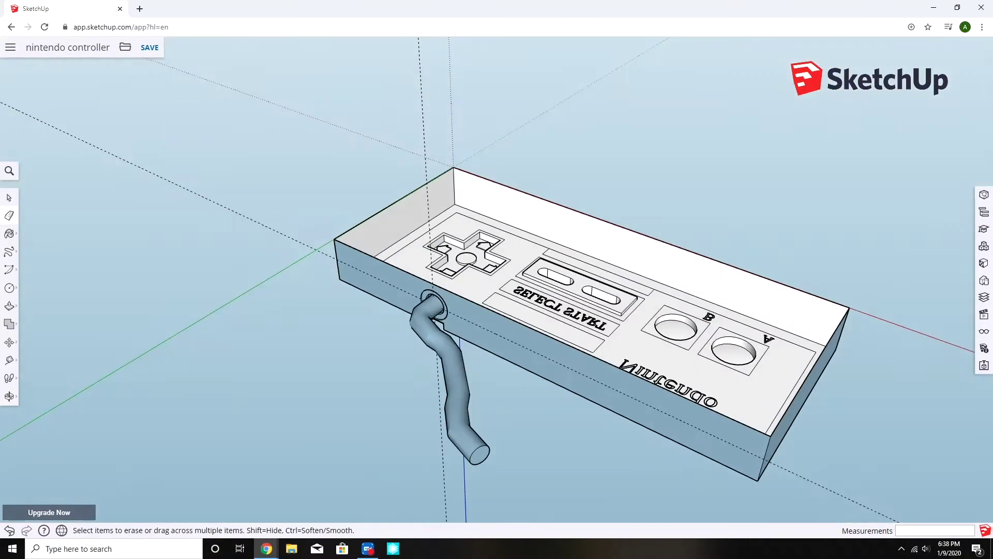
pyautogui.click(770, 436)
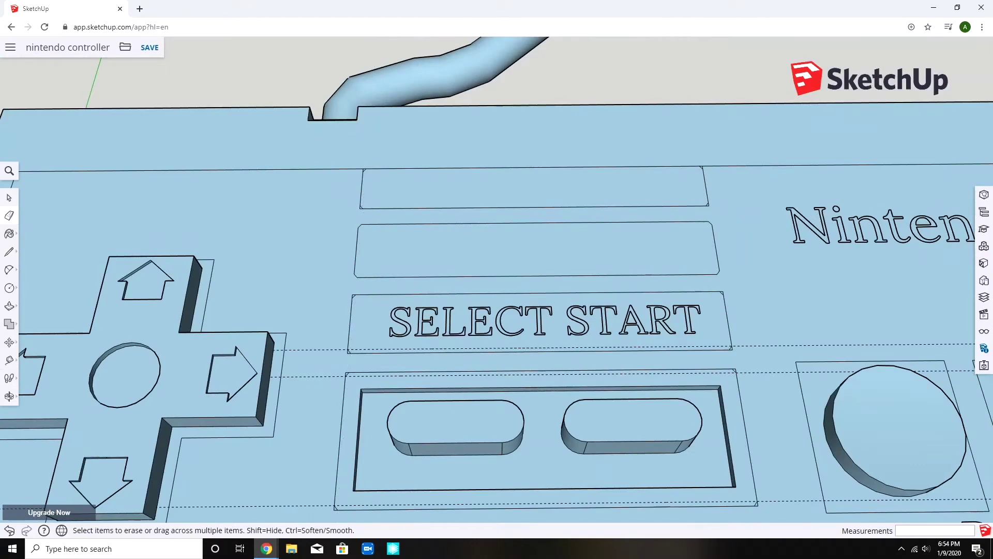
pyautogui.scroll(-5, 497, 279)
pyautogui.scroll(5, 665, 302)
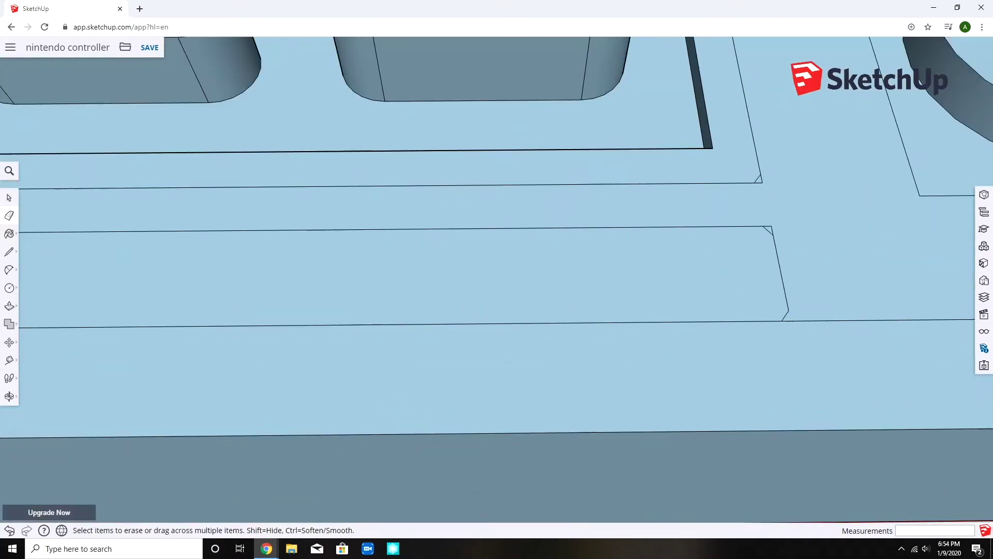
pyautogui.scroll(-3, 759, 179)
pyautogui.scroll(3, 501, 255)
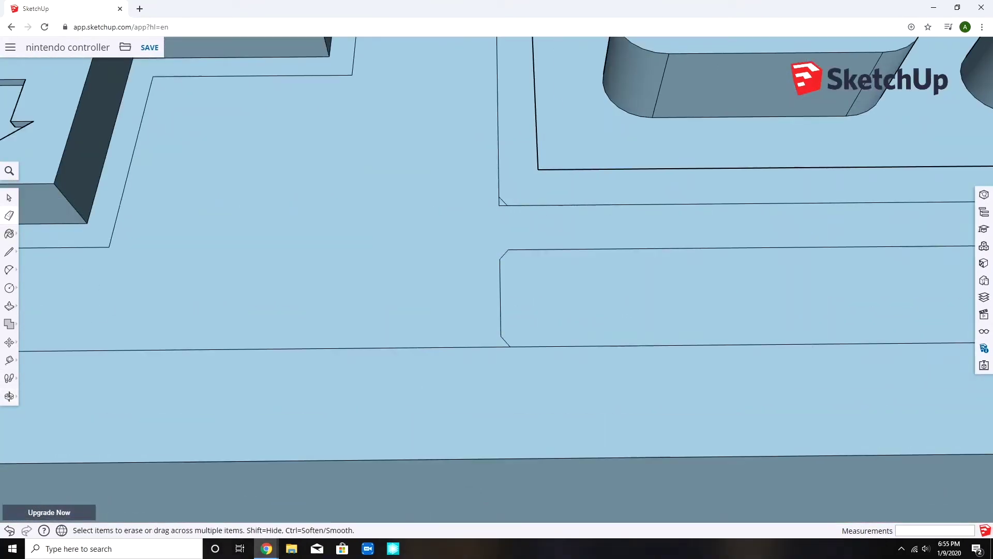
pyautogui.scroll(-3, 500, 255)
pyautogui.scroll(3, 489, 248)
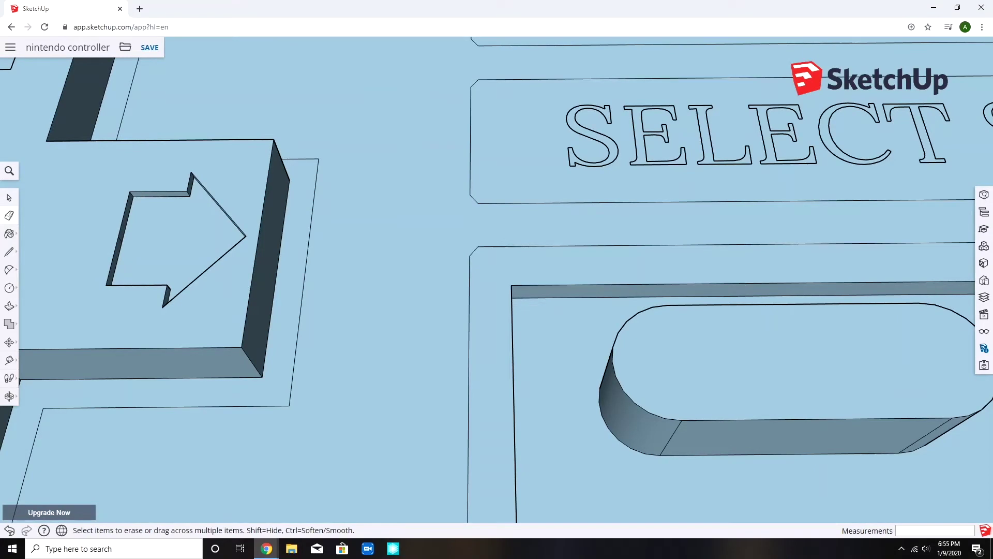
pyautogui.scroll(-3, 497, 280)
pyautogui.scroll(3, 698, 234)
pyautogui.scroll(-3, 497, 280)
pyautogui.scroll(5, 497, 279)
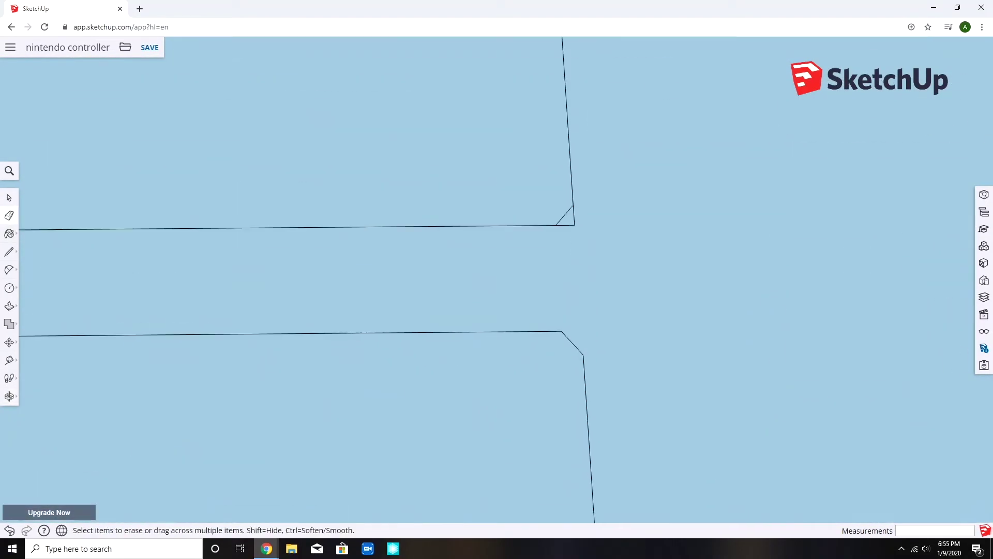
pyautogui.scroll(-2, 497, 233)
pyautogui.scroll(3, 54, 414)
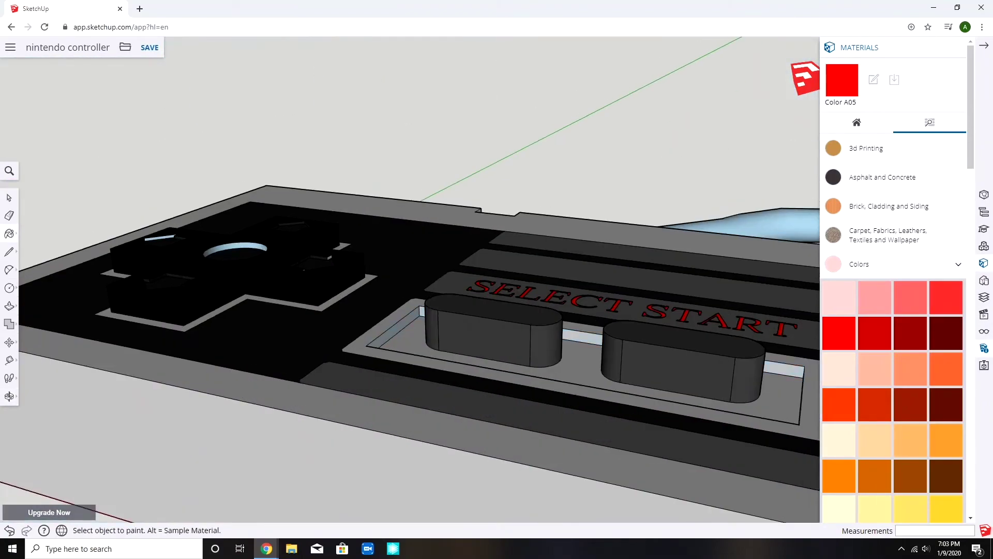
pyautogui.scroll(-10, 893, 279)
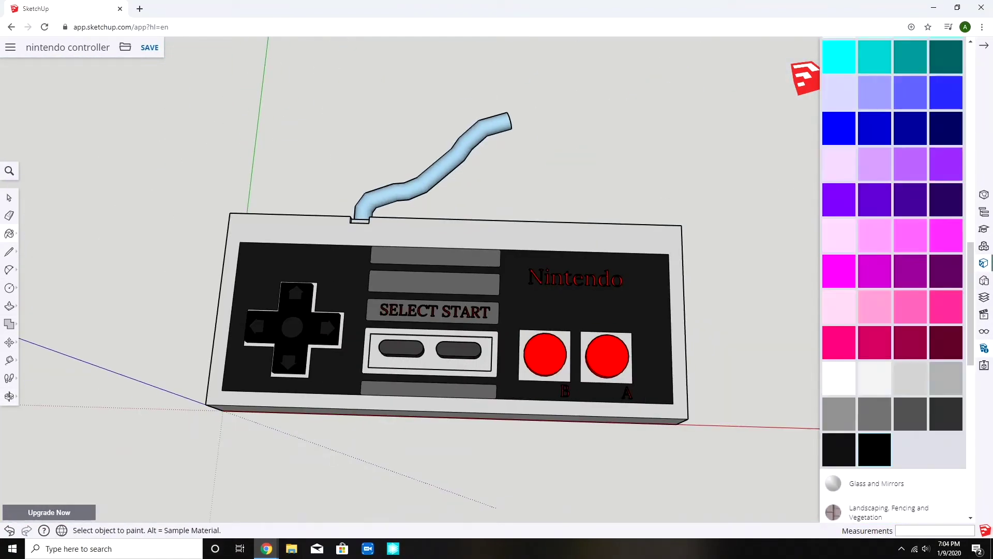
# Switch to the Eraser and orbit to view the D-pad and Select/Start area
pyautogui.press('e')
pyautogui.scroll(5, 506, 404)
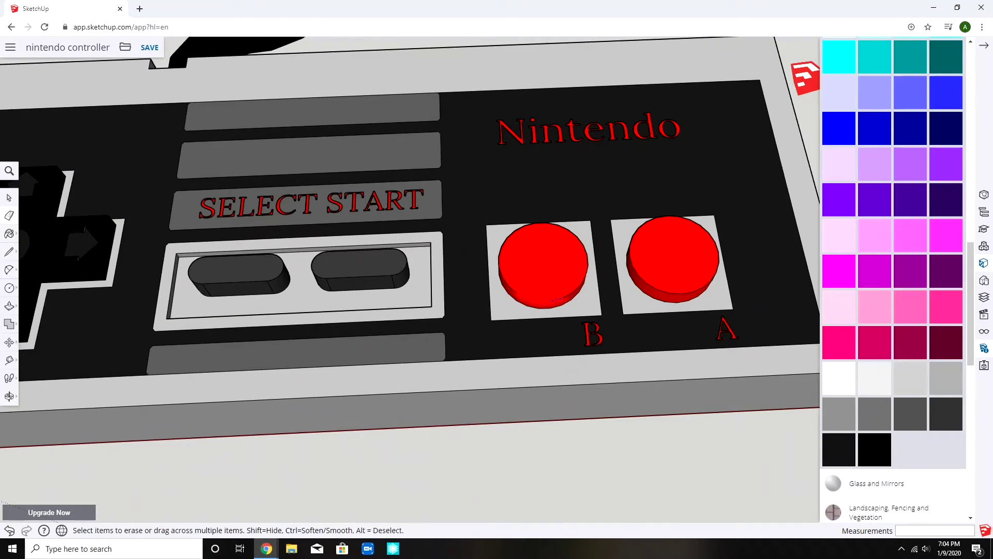
pyautogui.scroll(2, 543, 263)
pyautogui.scroll(2, 544, 264)
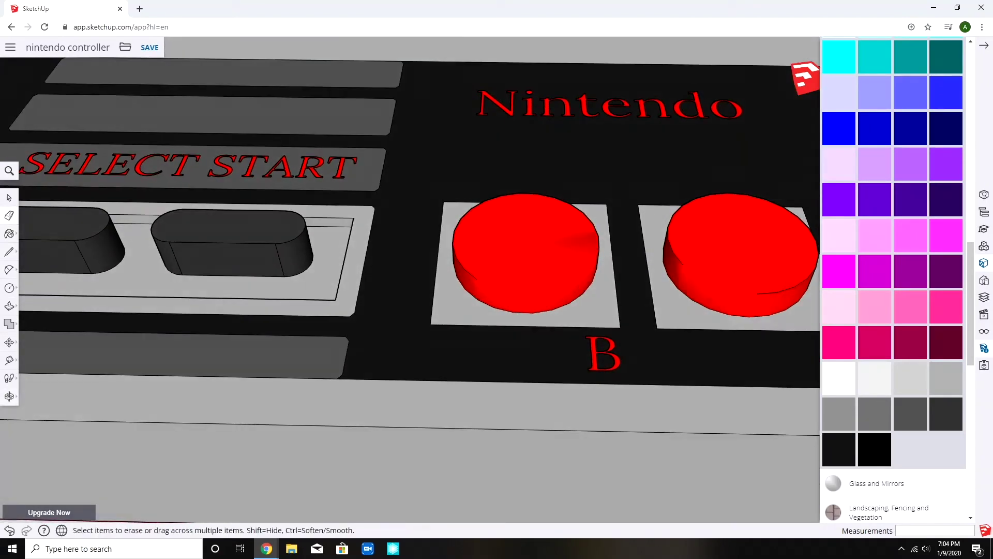
pyautogui.moveTo(411, 279)
pyautogui.mouseDown(button='middle')
pyautogui.moveTo(504, 279)
pyautogui.moveTo(558, 295)
pyautogui.moveTo(528, 279)
pyautogui.moveTo(435, 279)
pyautogui.mouseUp(button='middle')
pyautogui.scroll(2, 434, 280)
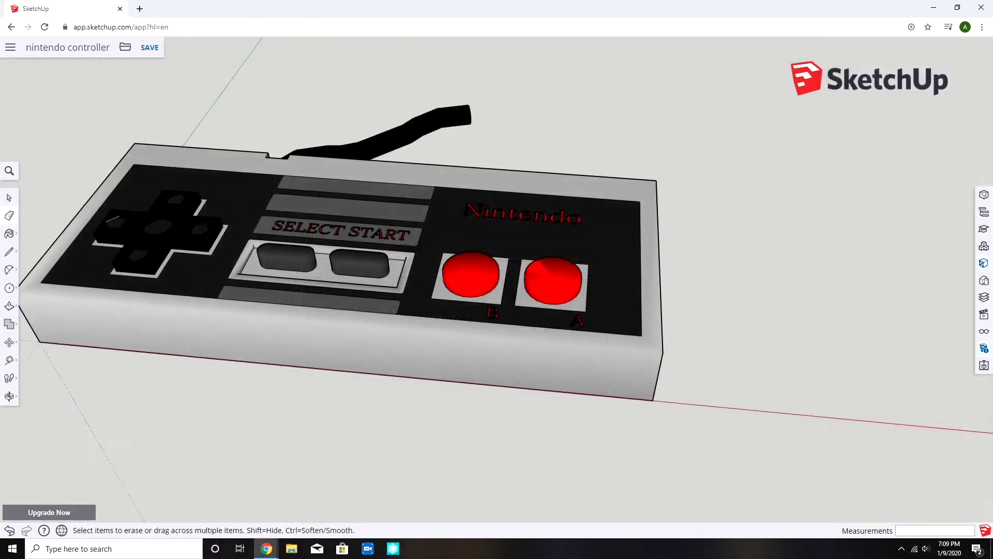
pyautogui.moveTo(496, 279)
pyautogui.mouseDown(button='middle')
pyautogui.moveTo(435, 248)
pyautogui.moveTo(527, 264)
pyautogui.mouseUp(button='middle')
pyautogui.moveTo(432, 220)
pyautogui.mouseDown(button='middle')
pyautogui.moveTo(528, 287)
pyautogui.moveTo(512, 264)
pyautogui.moveTo(528, 248)
pyautogui.moveTo(559, 272)
pyautogui.mouseUp(button='middle')
pyautogui.moveTo(497, 280); pyautogui.dragTo(528, 264, button='middle')
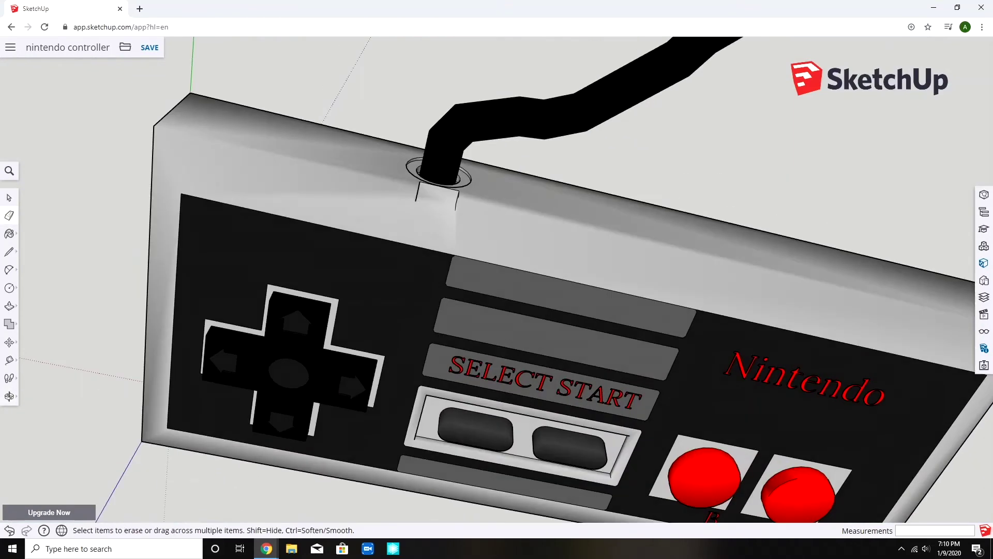
pyautogui.scroll(2, 439, 175)
pyautogui.scroll(2, 423, 160)
pyautogui.scroll(2, 380, 167)
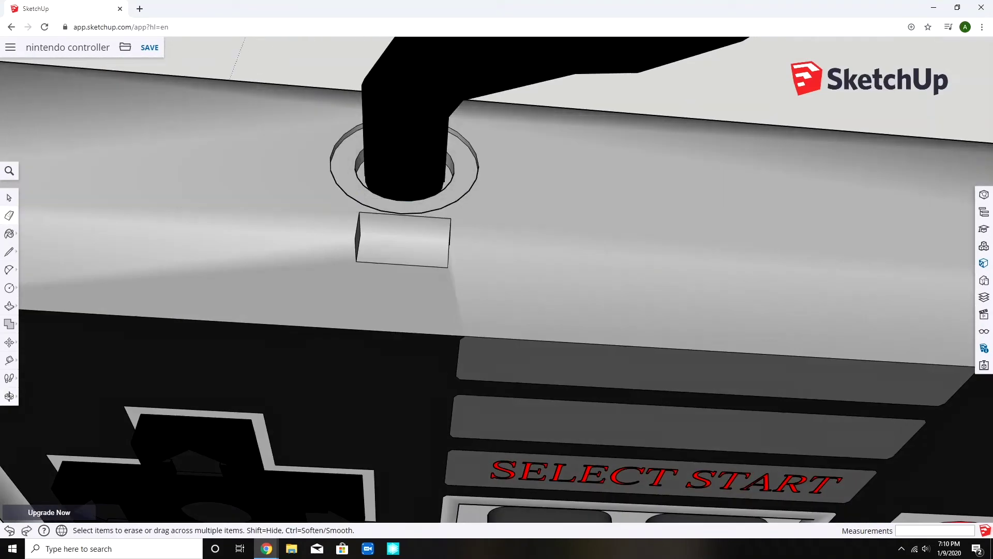
pyautogui.moveTo(427, 167); pyautogui.dragTo(434, 182, button='middle')
pyautogui.scroll(-2, 435, 233)
pyautogui.scroll(-3, 435, 233)
pyautogui.scroll(-4, 435, 233)
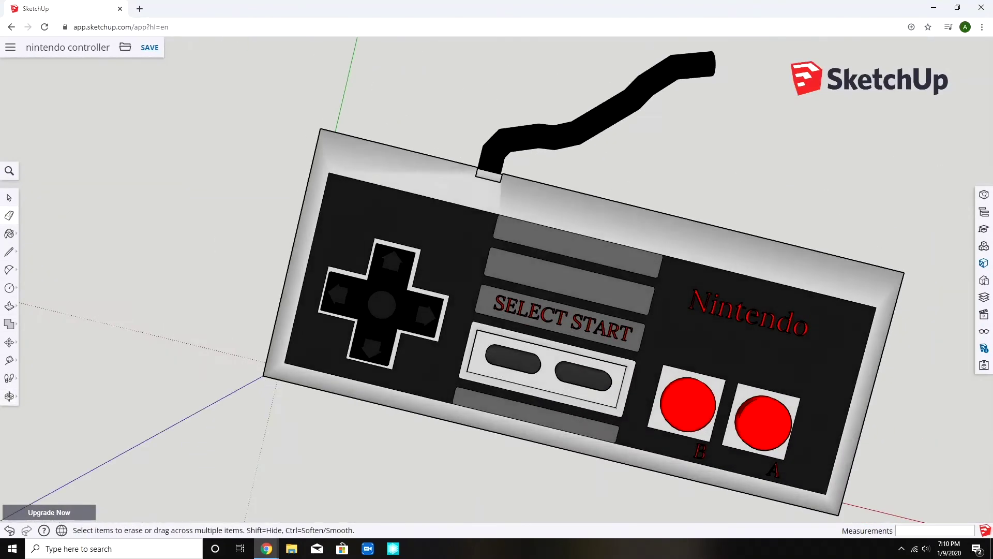
pyautogui.moveTo(497, 279); pyautogui.dragTo(512, 265, button='middle')
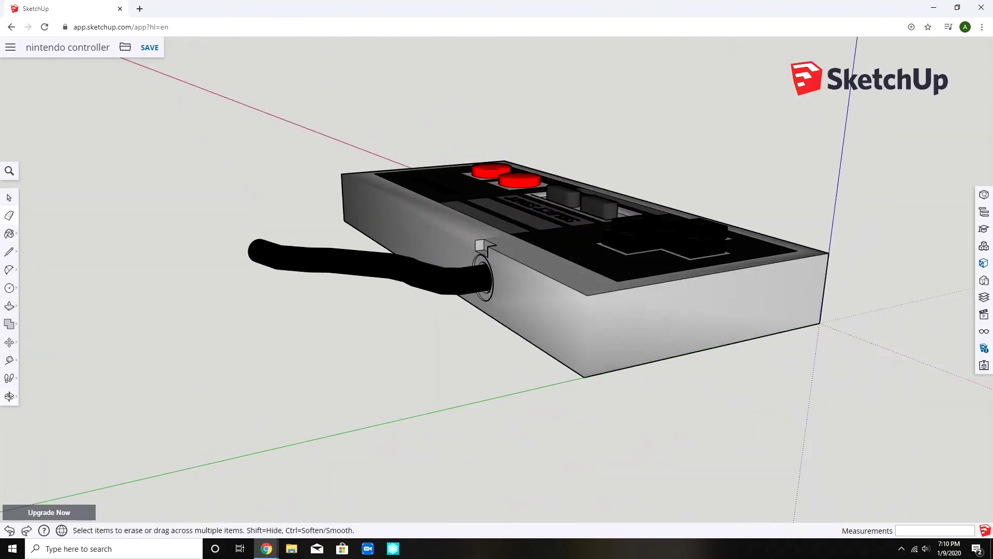
pyautogui.moveTo(480, 245); pyautogui.dragTo(505, 319, button='middle')
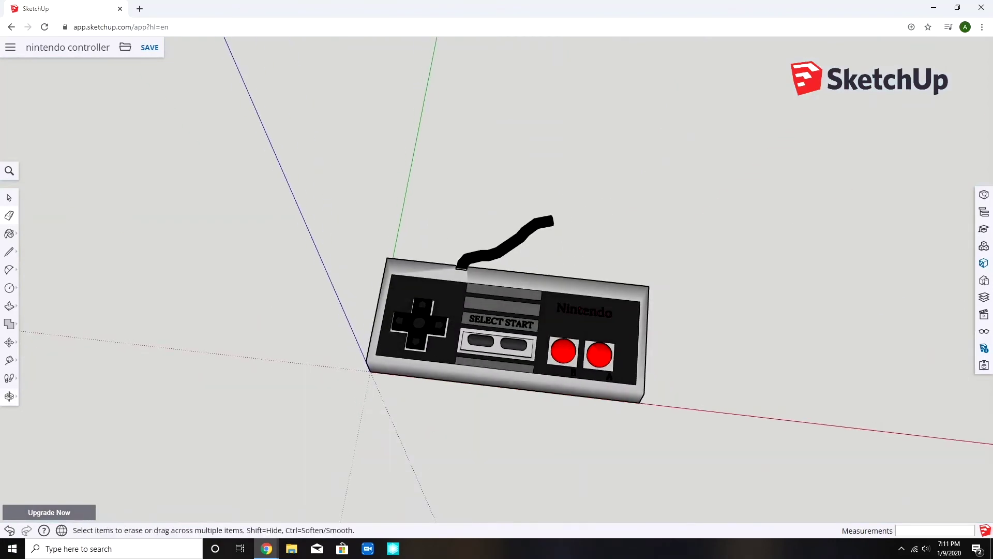
pyautogui.scroll(3, 487, 293)
pyautogui.scroll(2, 435, 248)
pyautogui.scroll(4, 420, 230)
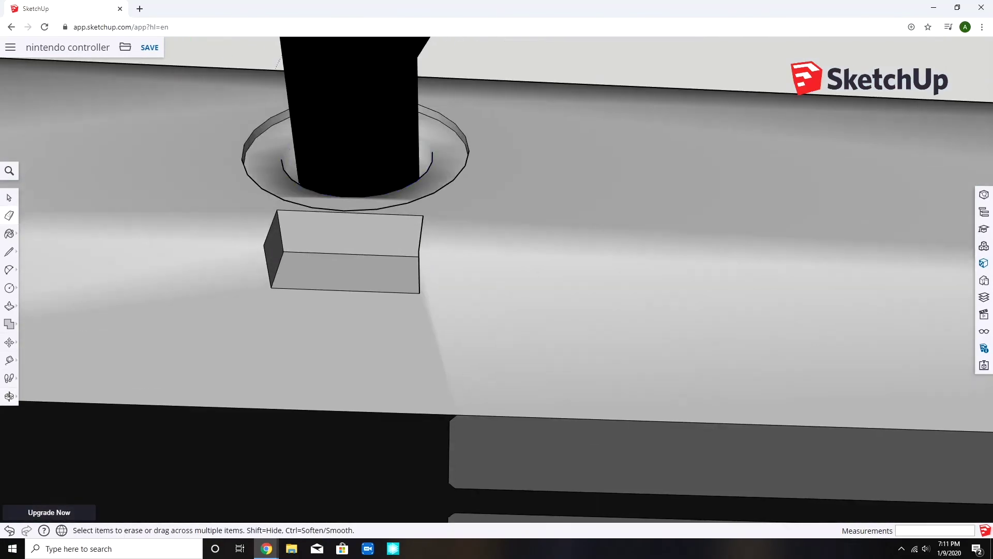
pyautogui.scroll(-3, 419, 194)
pyautogui.scroll(-4, 419, 194)
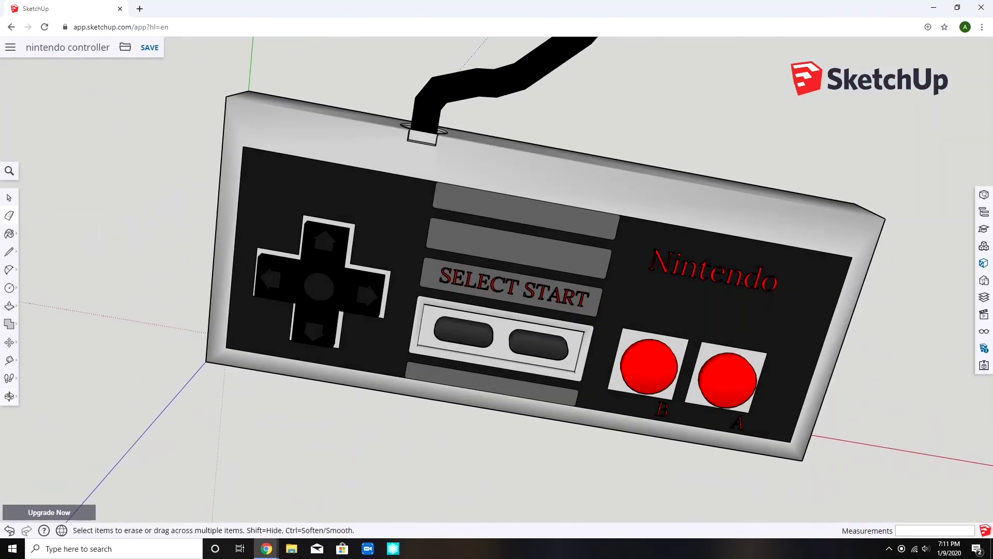
pyautogui.moveTo(385, 395); pyautogui.dragTo(232, 264, button='middle')
pyautogui.scroll(3, 233, 257)
pyautogui.scroll(2, 233, 234)
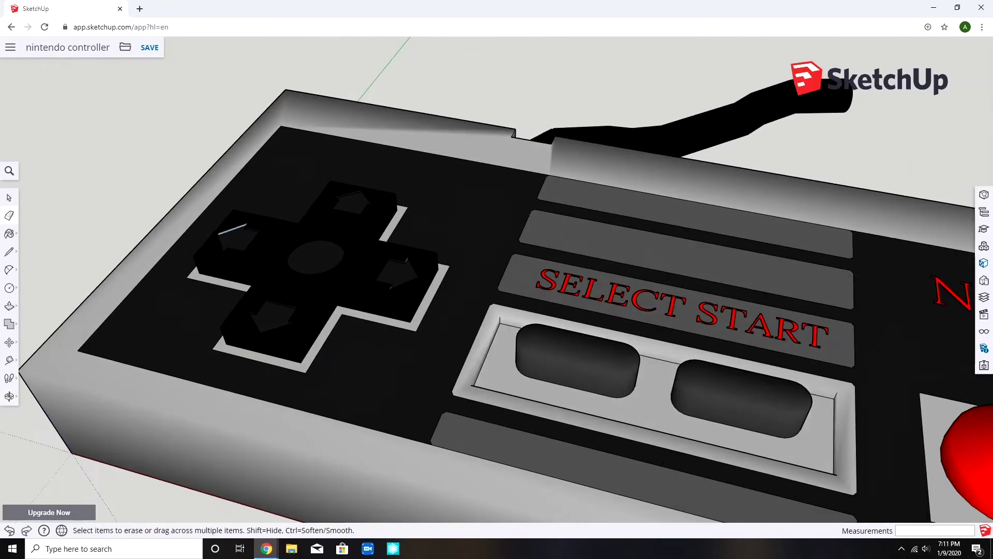
pyautogui.scroll(-5, 496, 279)
pyautogui.moveTo(496, 280); pyautogui.dragTo(466, 263, button='middle')
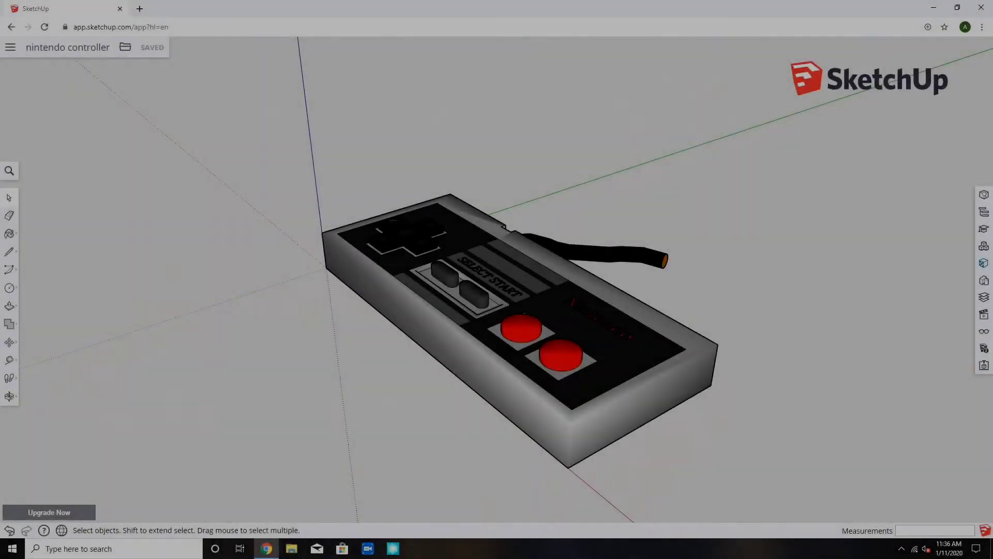
pyautogui.moveTo(497, 279); pyautogui.dragTo(562, 246, button='middle')
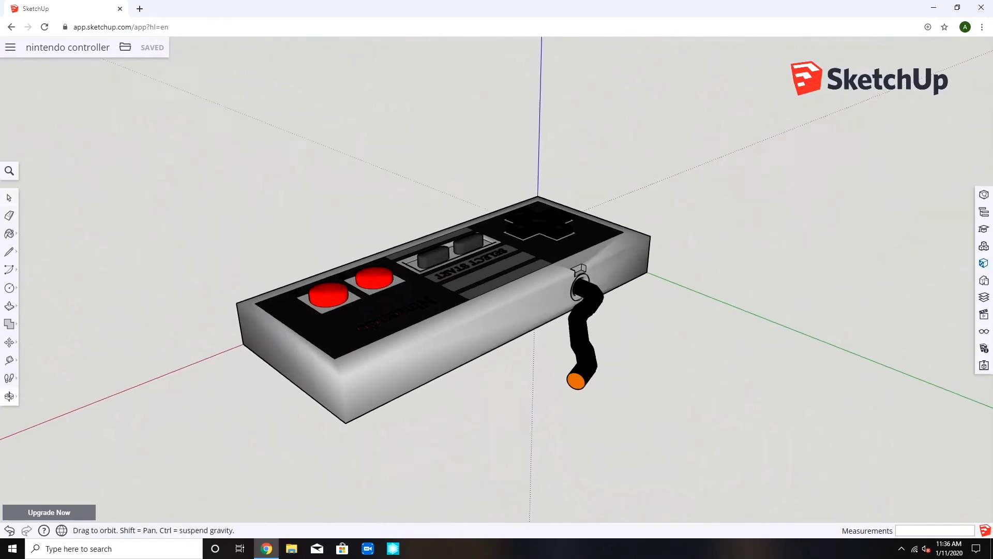
pyautogui.moveTo(484, 311); pyautogui.dragTo(310, 318, button='middle')
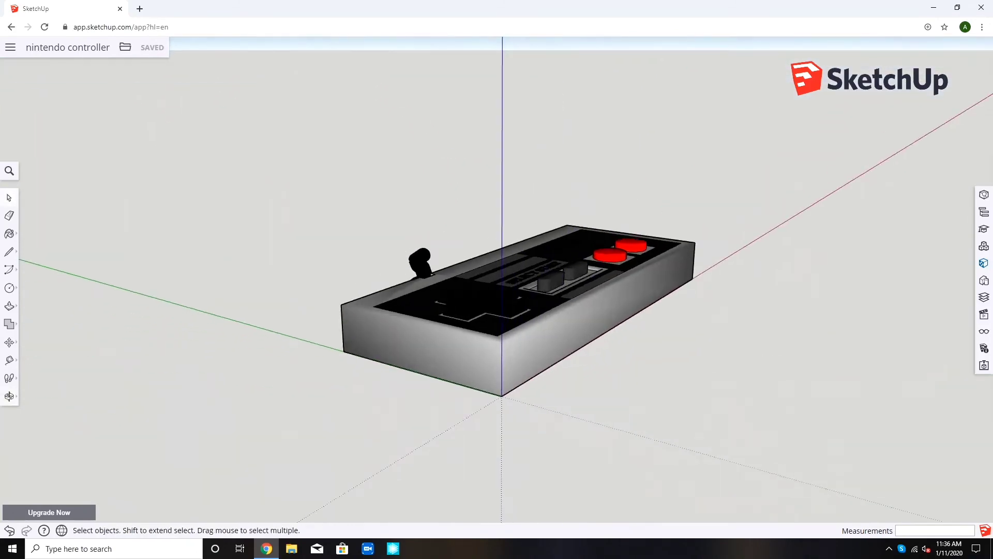